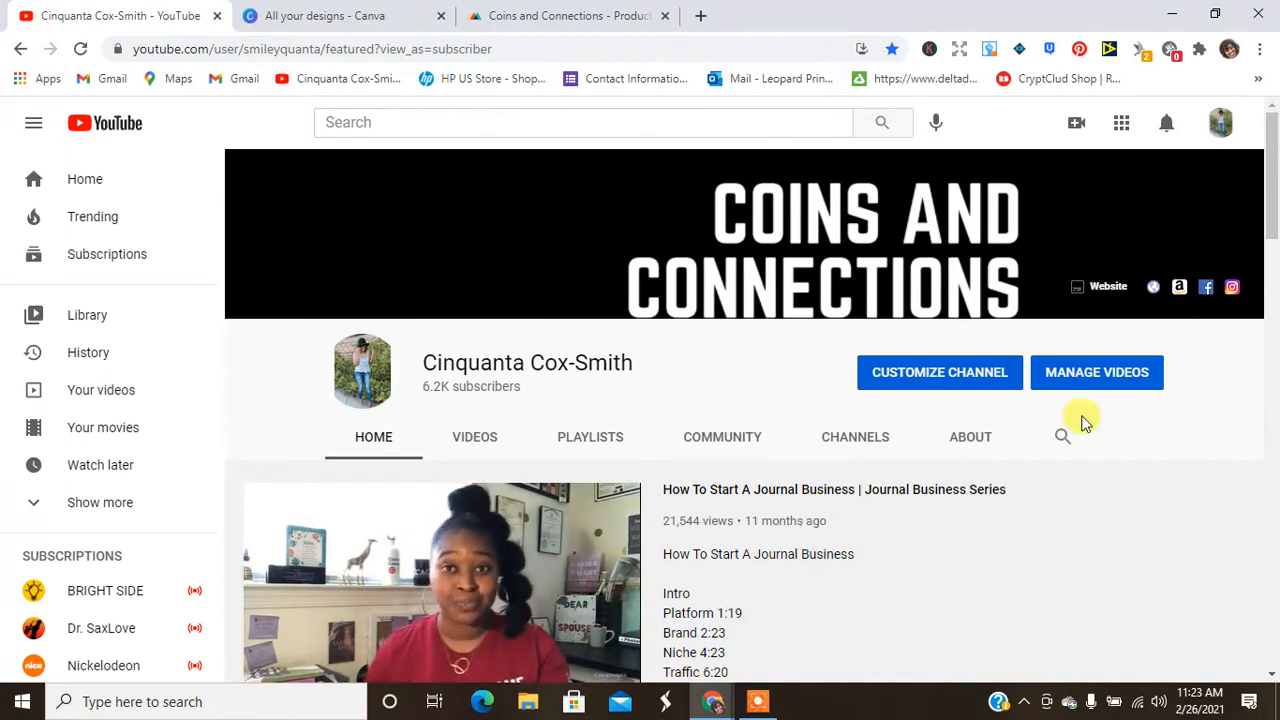
# Switch to the Coins and Connections store page in Printful and close the open product picker.
pyautogui.click(528, 10)
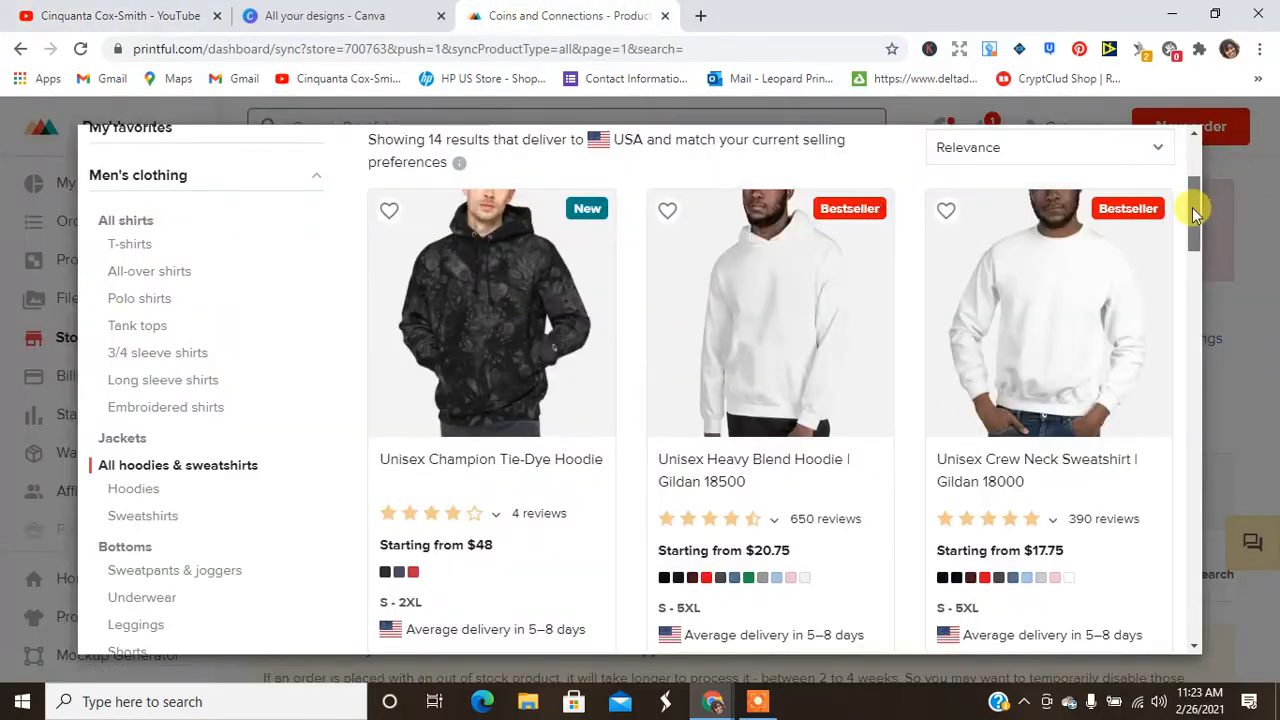
pyautogui.scroll(3, 1192, 207)
pyautogui.click(1157, 152)
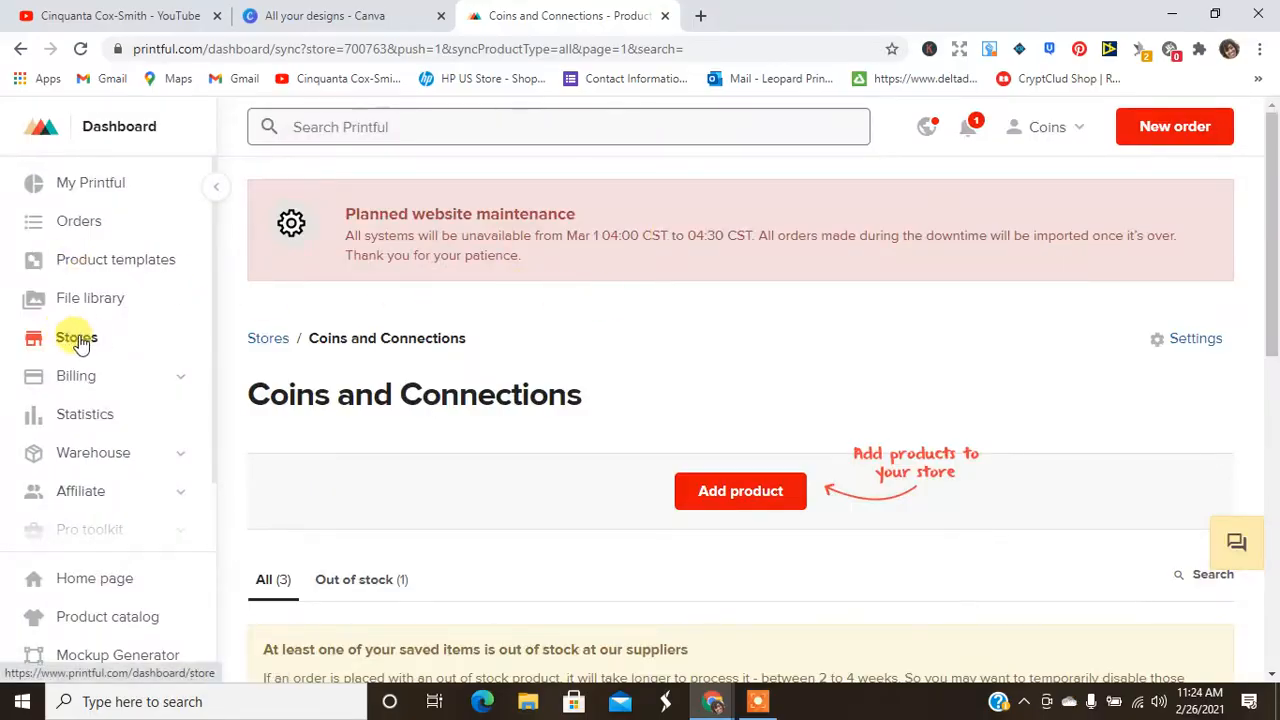
# Start adding a product to the store and choose the All-Over Print Unisex Hoodie from the men's hoodies and sweatshirts.
pyautogui.click(752, 497)
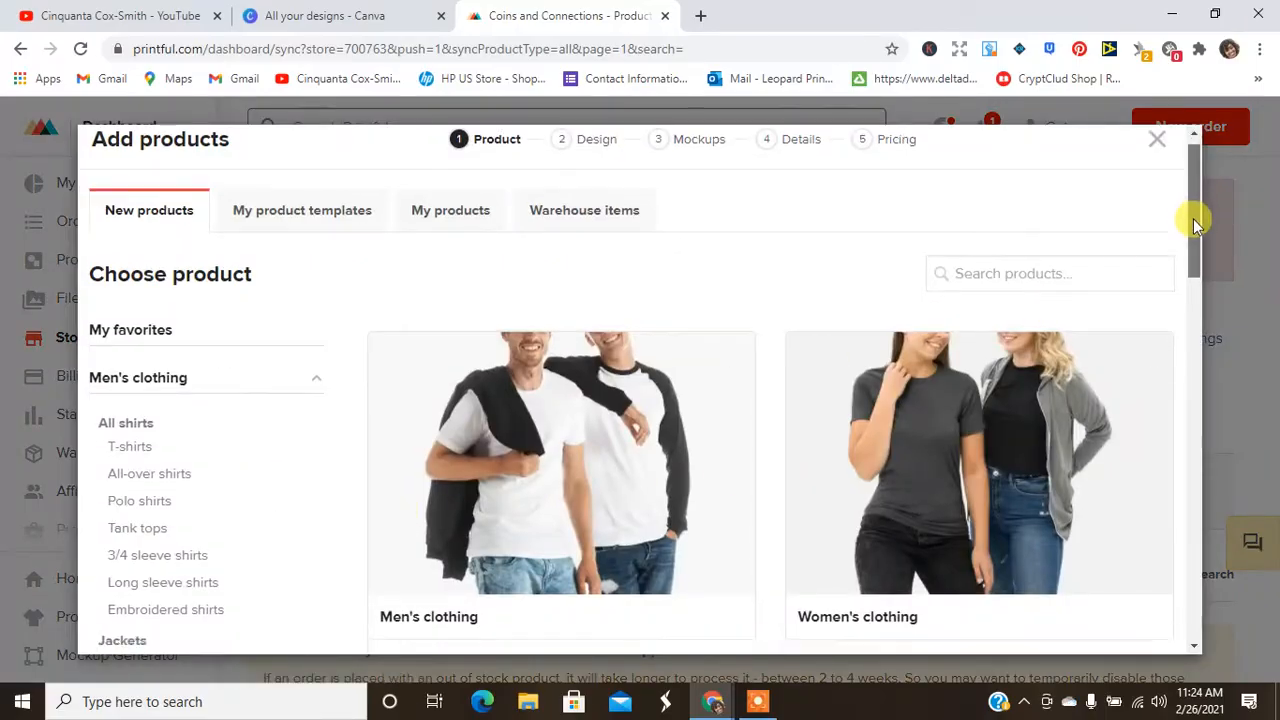
pyautogui.moveTo(1196, 217); pyautogui.dragTo(1197, 277)
pyautogui.click(237, 405)
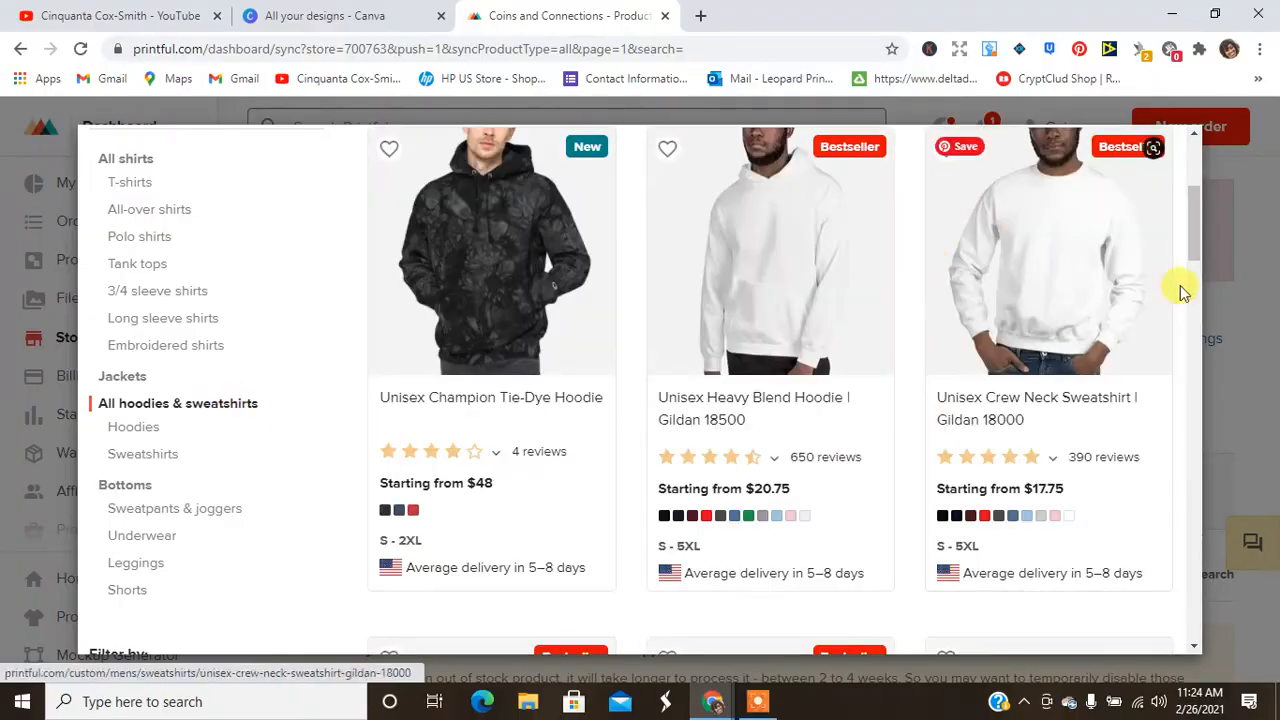
pyautogui.moveTo(1195, 240); pyautogui.dragTo(1168, 517)
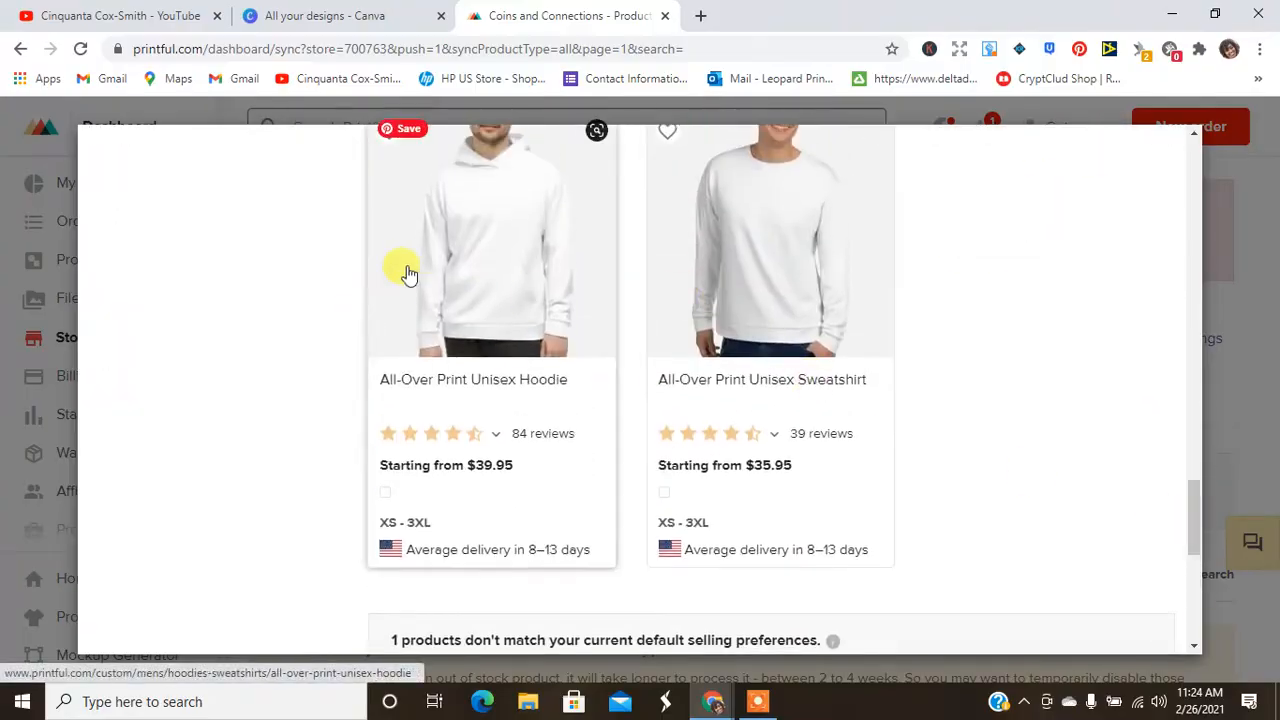
pyautogui.click(566, 293)
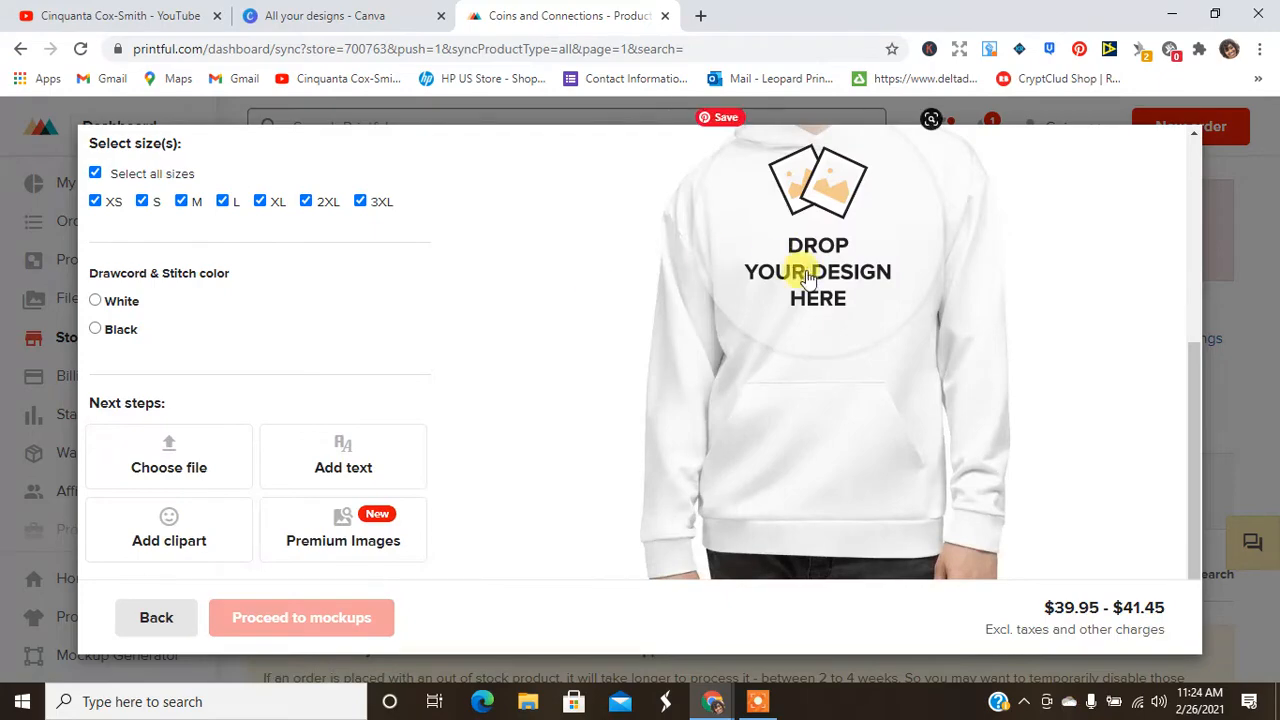
# Place the Over-Project-(1).png pattern from the store's file library on the front of the hoodie.
pyautogui.click(797, 266)
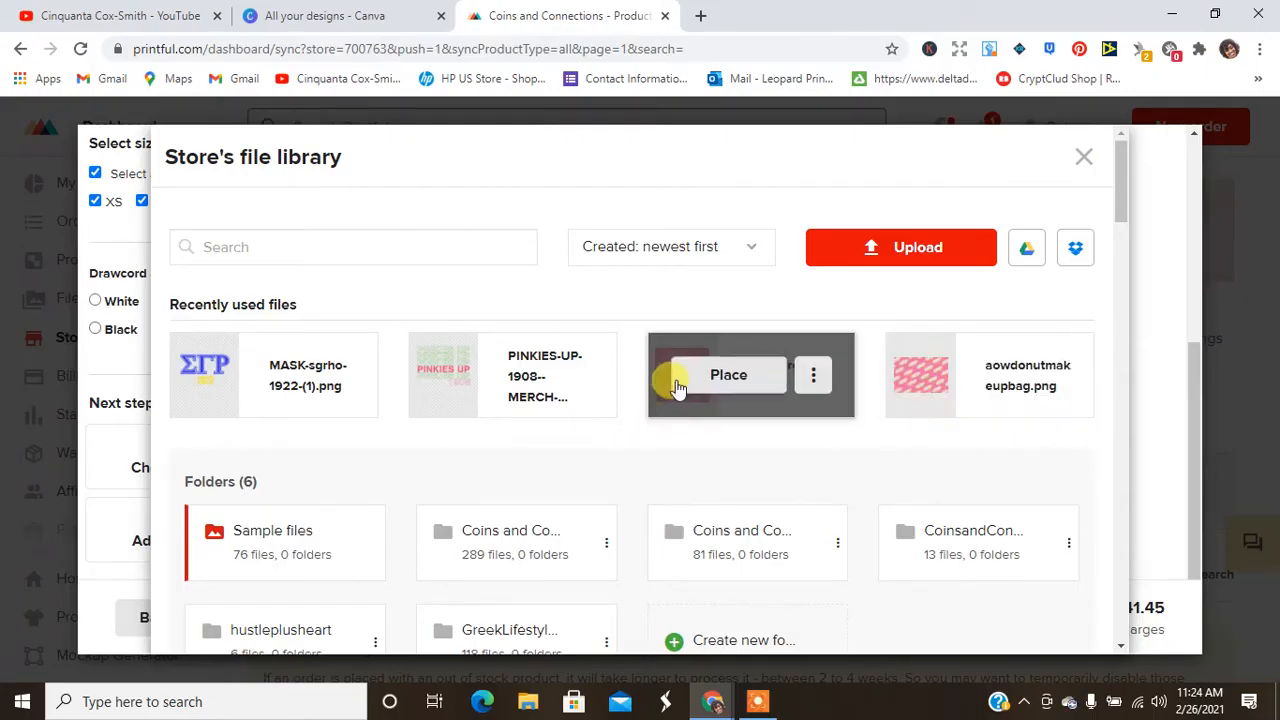
pyautogui.click(697, 388)
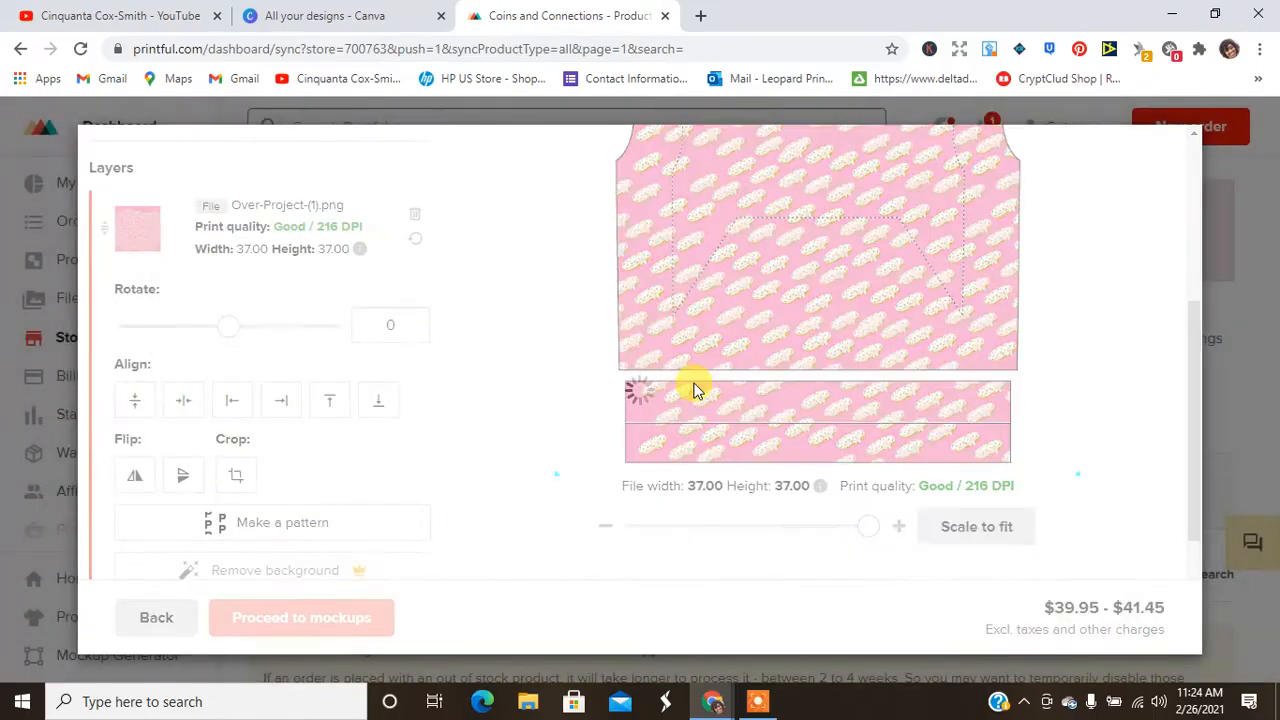
pyautogui.moveTo(1204, 409); pyautogui.dragTo(1195, 285)
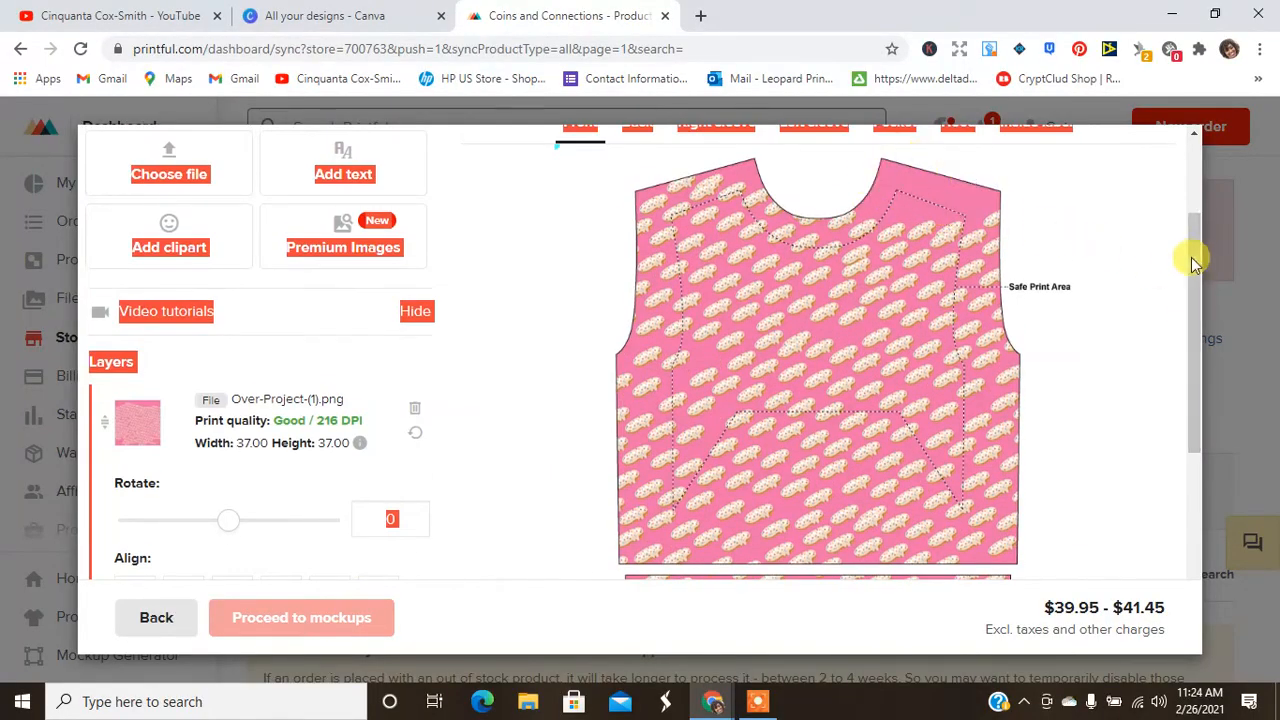
pyautogui.moveTo(1197, 267); pyautogui.dragTo(1190, 157)
pyautogui.click(1078, 205)
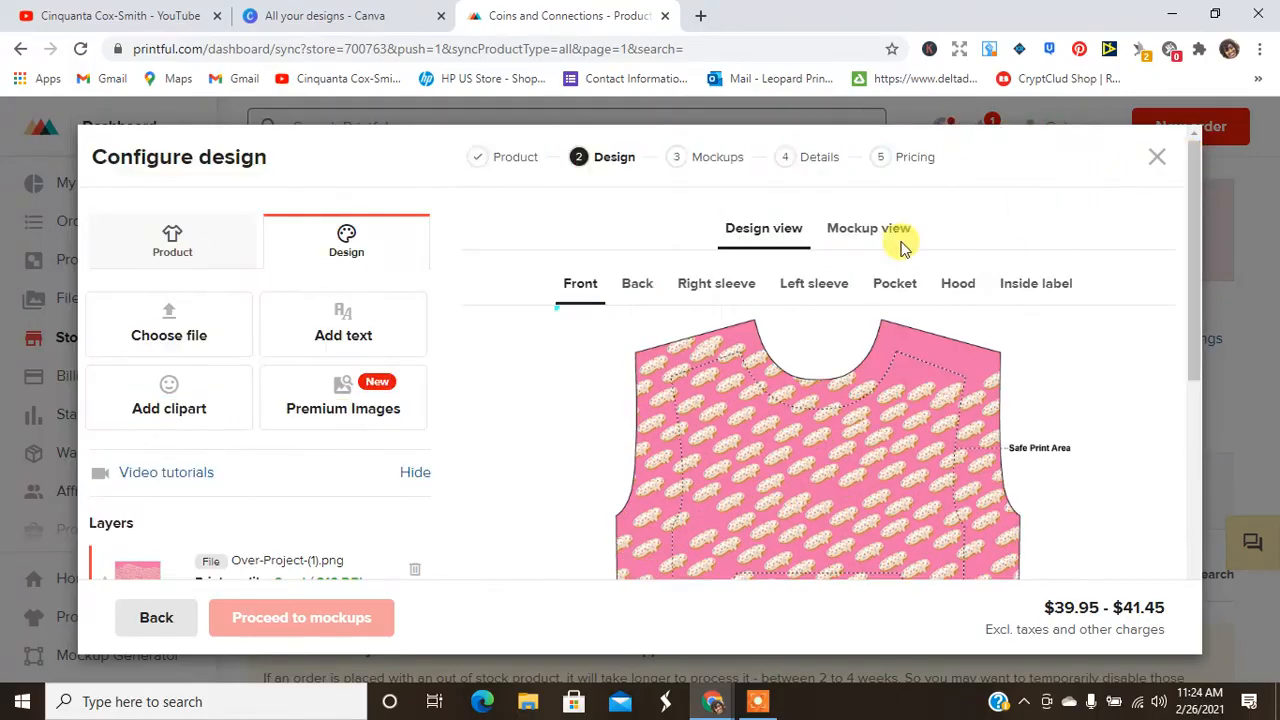
# Place the Over-Project-(1).png pattern on the back of the hoodie.
pyautogui.click(627, 288)
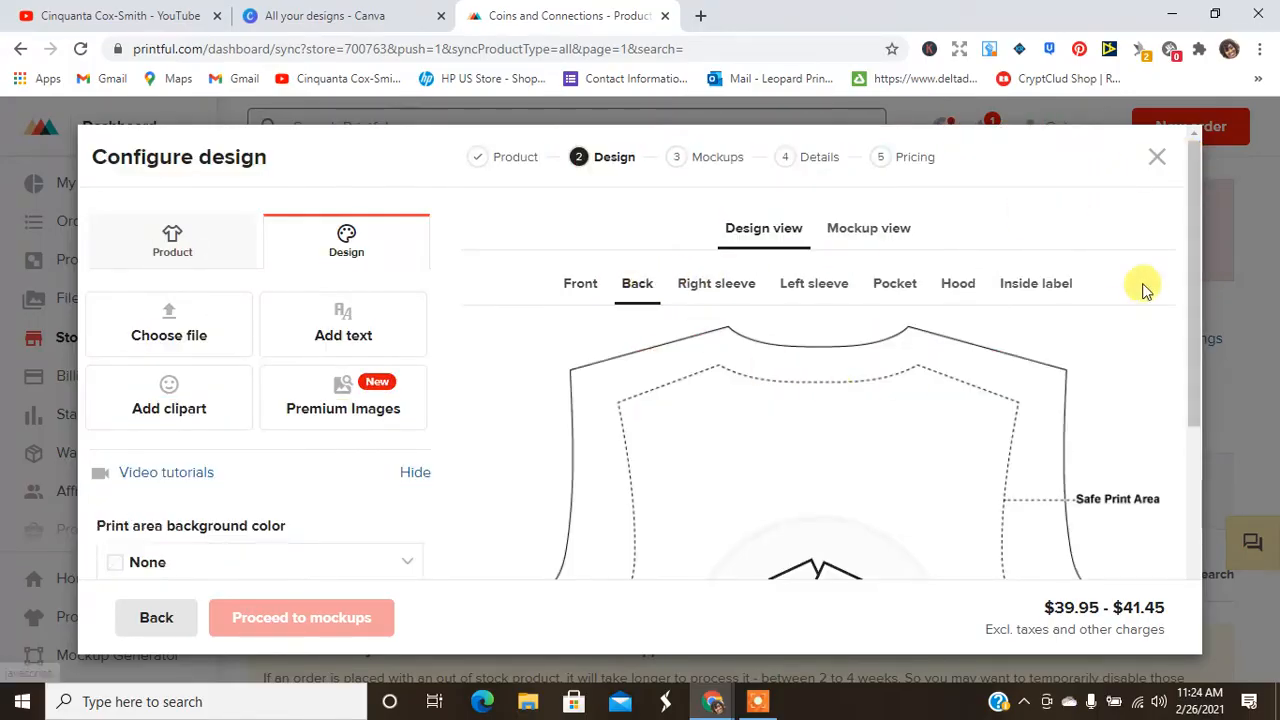
pyautogui.scroll(-2, 1185, 290)
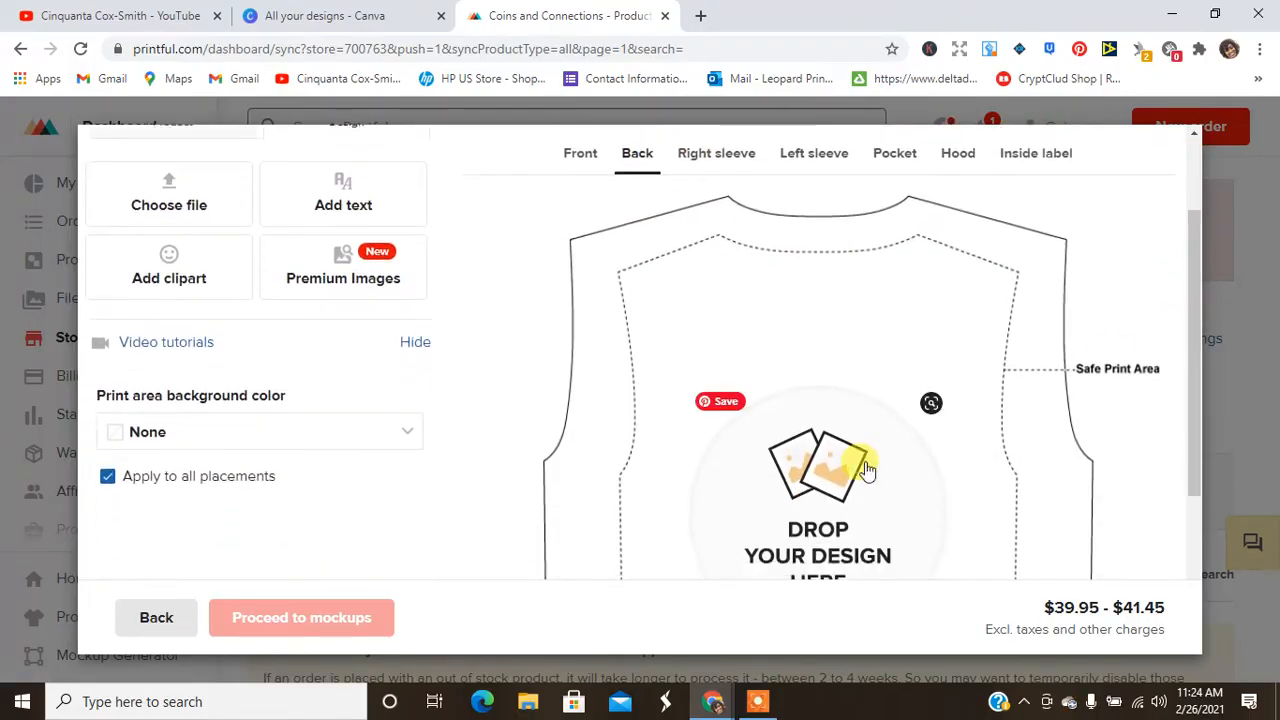
pyautogui.click(934, 400)
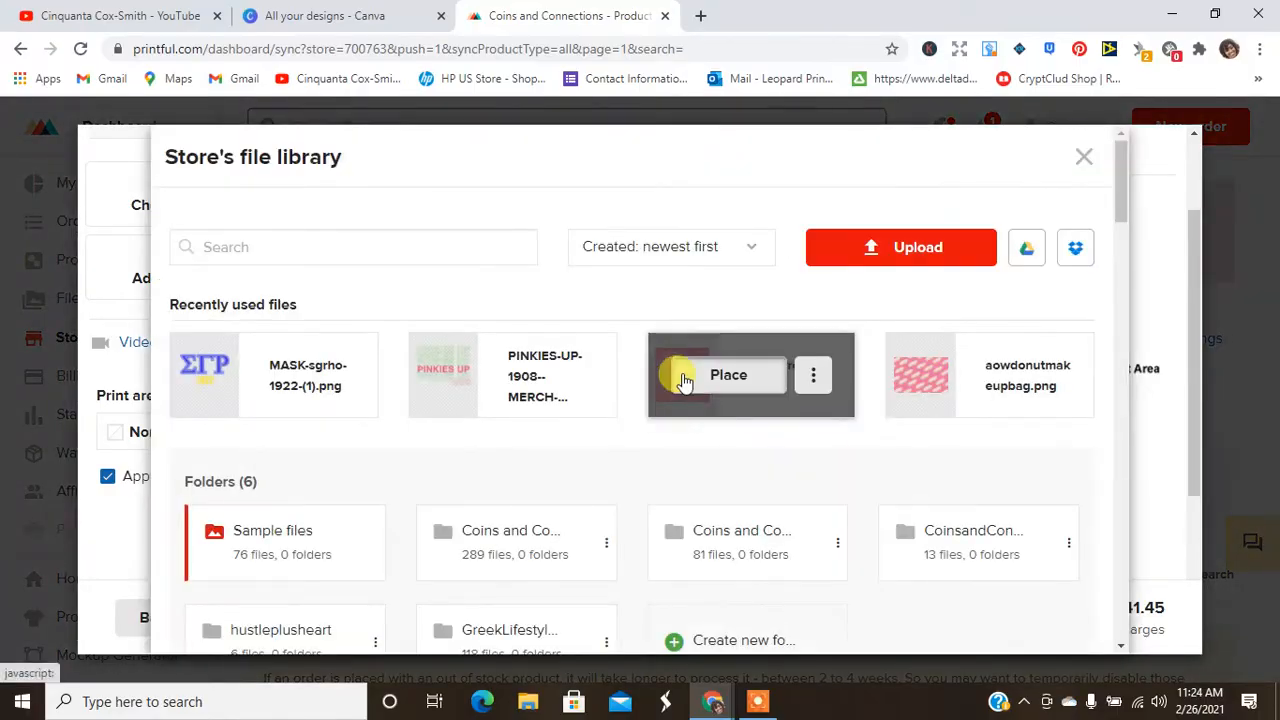
pyautogui.click(680, 372)
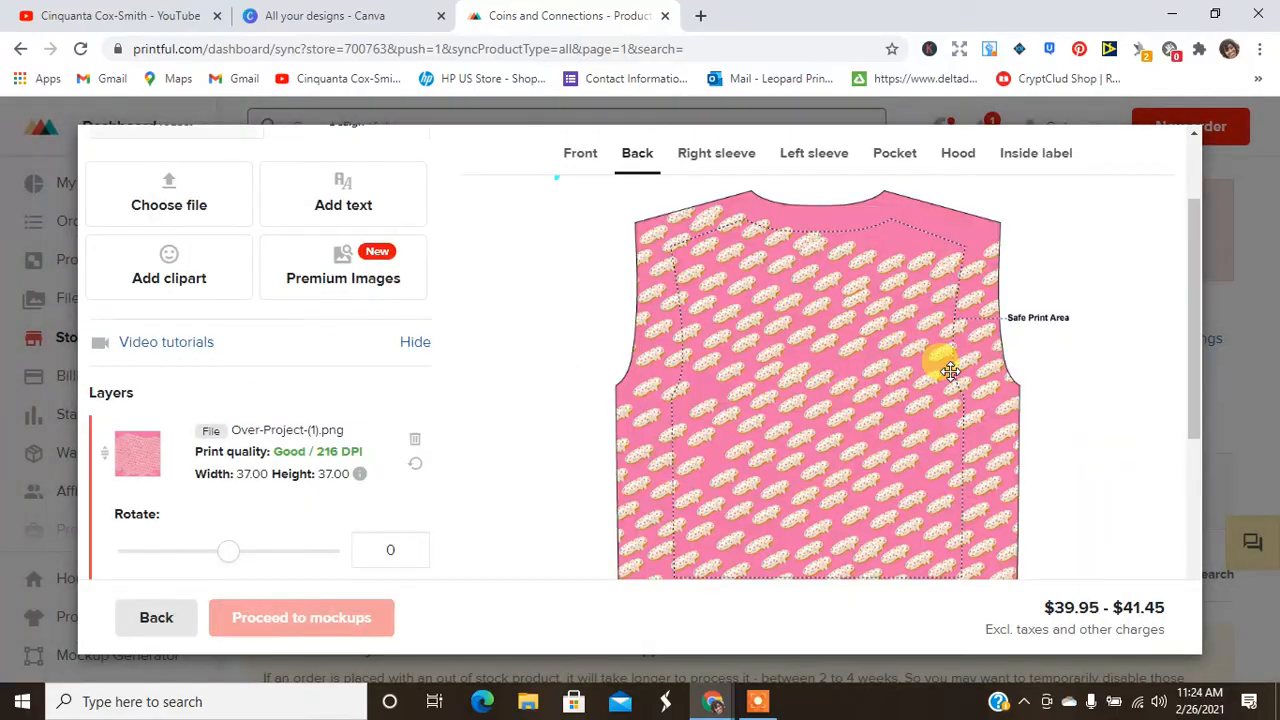
# Place the aowdonutmakeupbag.png pattern on both the right and the left sleeve of the hoodie.
pyautogui.click(726, 164)
pyautogui.click(814, 416)
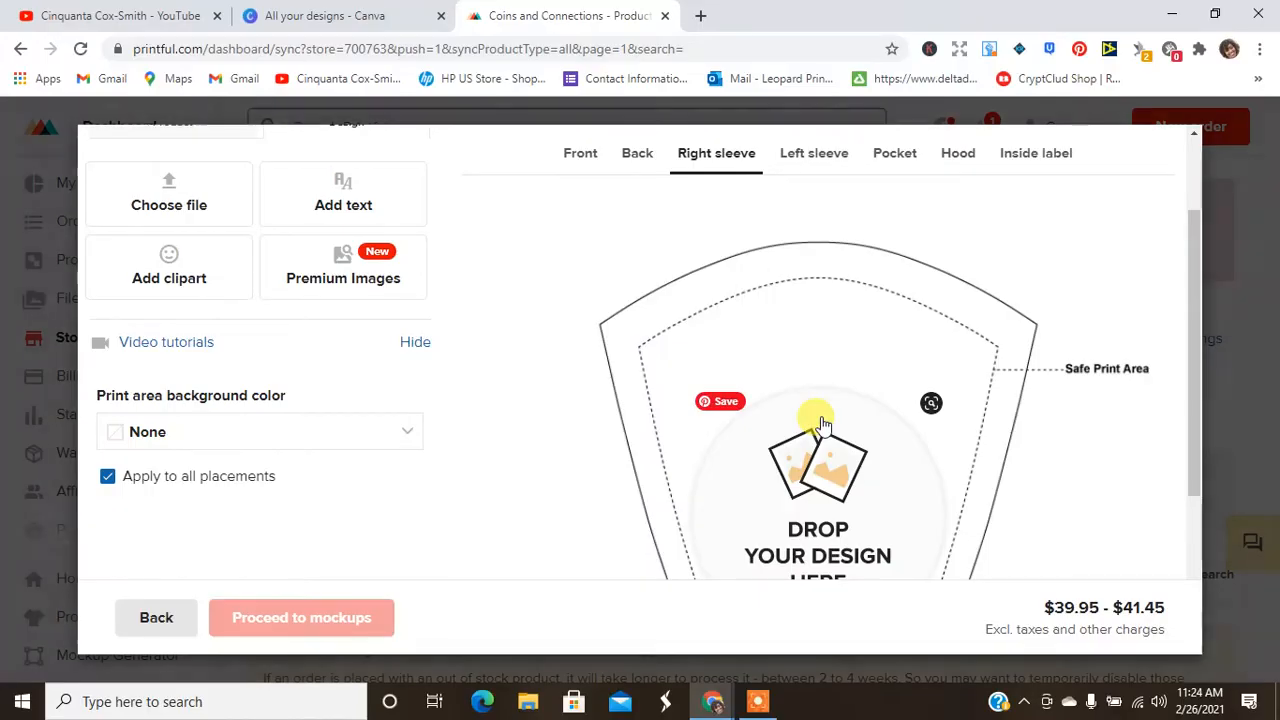
pyautogui.click(920, 385)
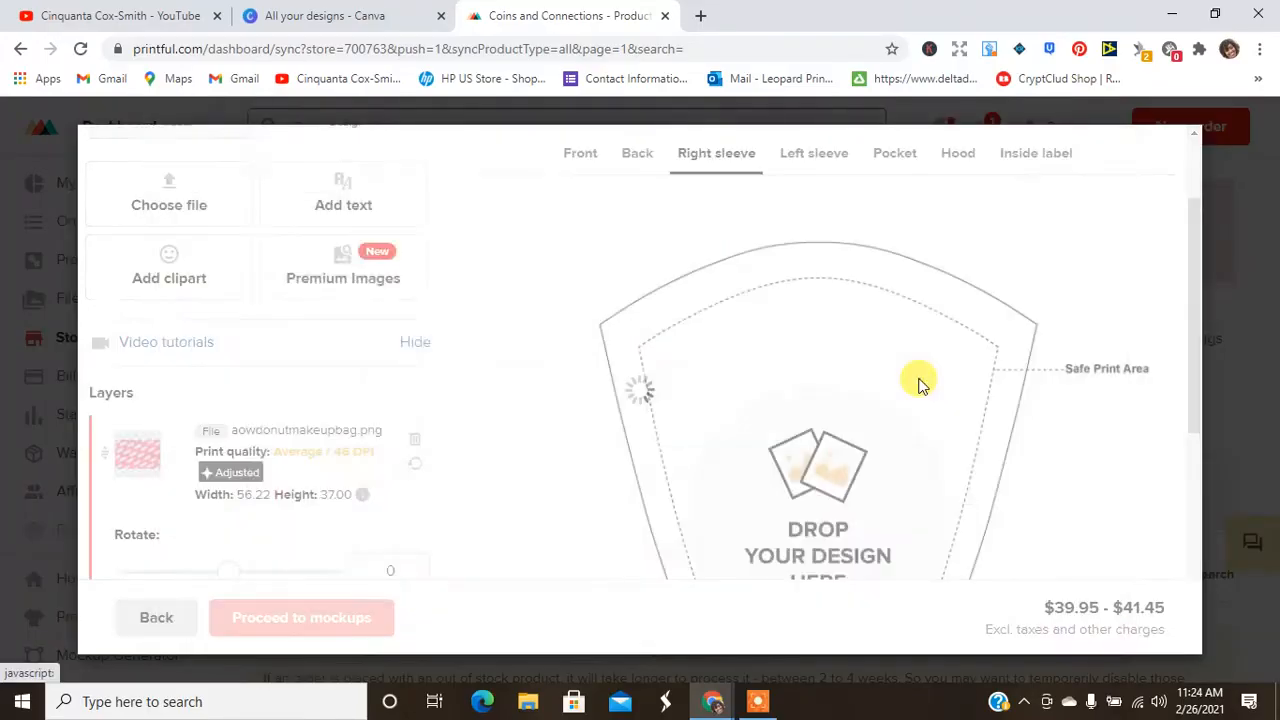
pyautogui.click(814, 160)
pyautogui.click(791, 451)
pyautogui.moveTo(978, 350)
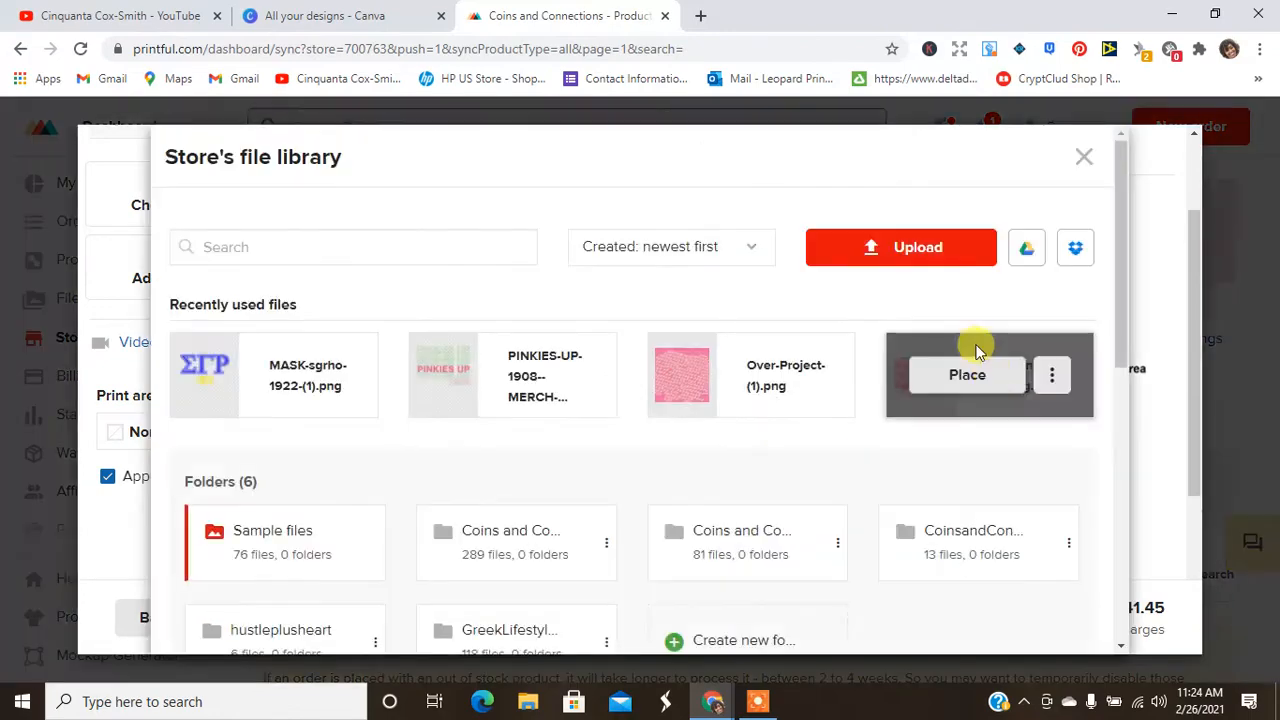
pyautogui.click(963, 376)
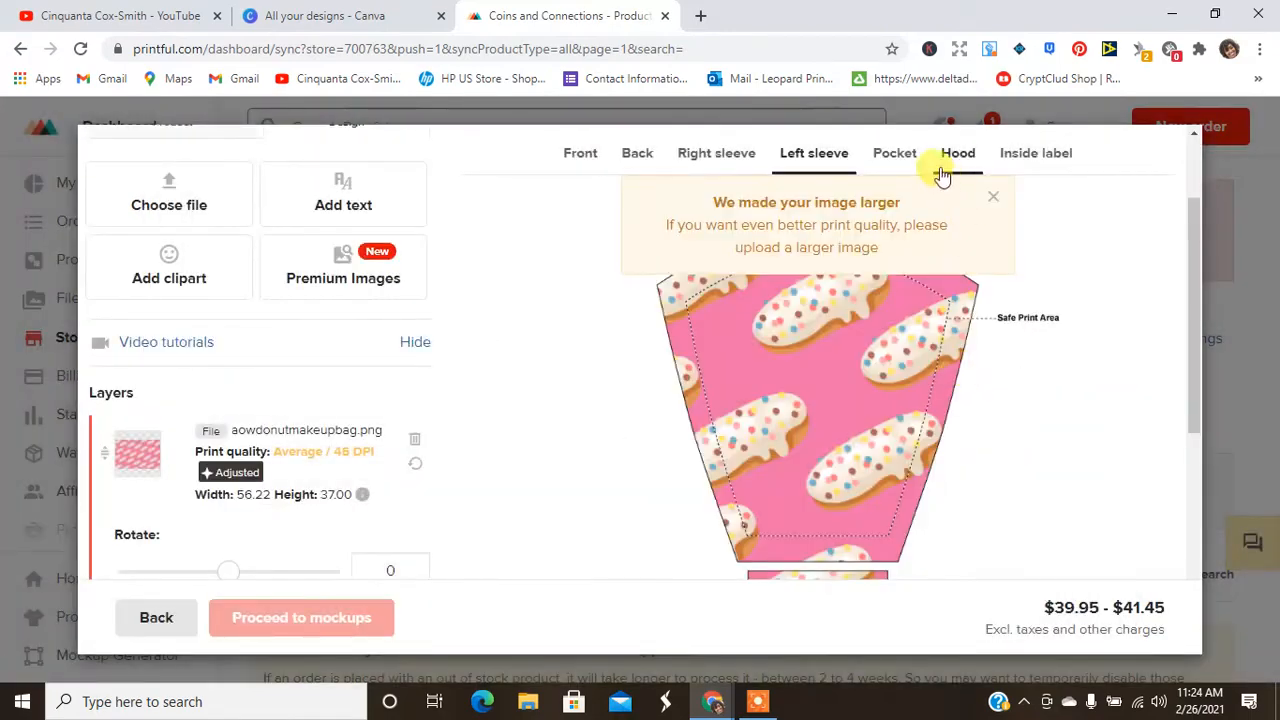
# Place the aowdonutmakeupbag.png pattern on the hoodie's pocket.
pyautogui.click(908, 162)
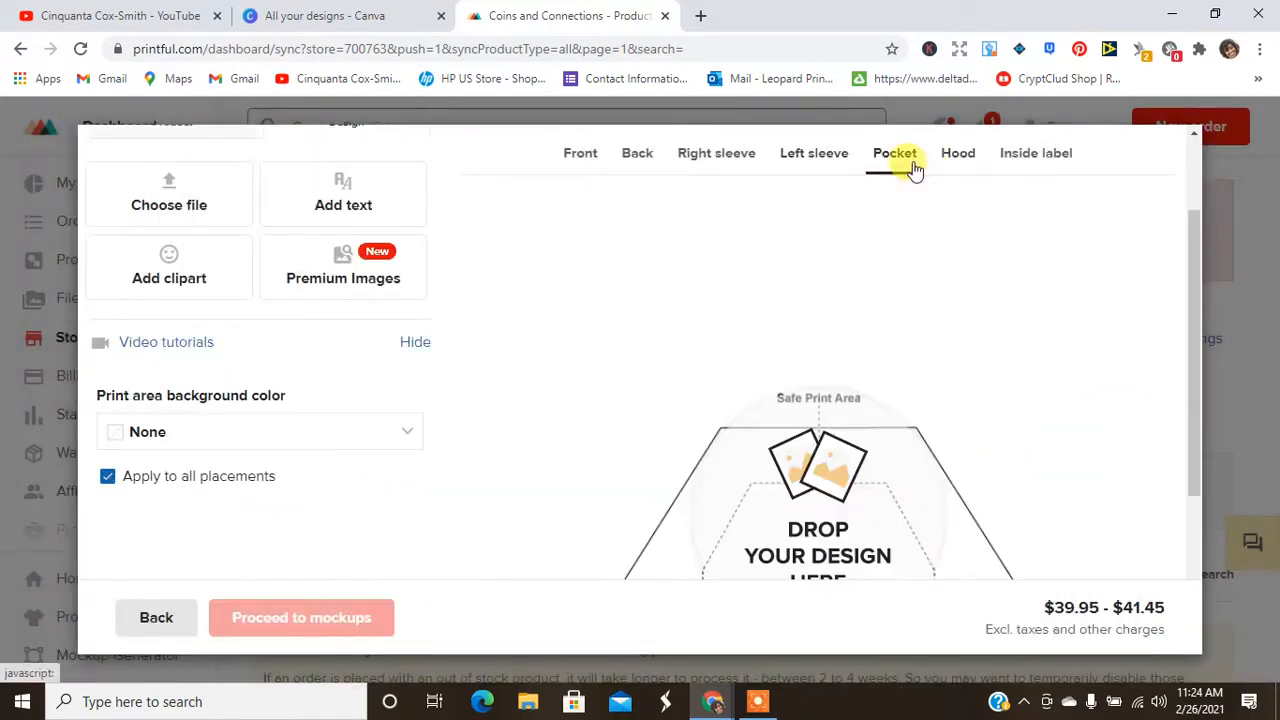
pyautogui.click(836, 500)
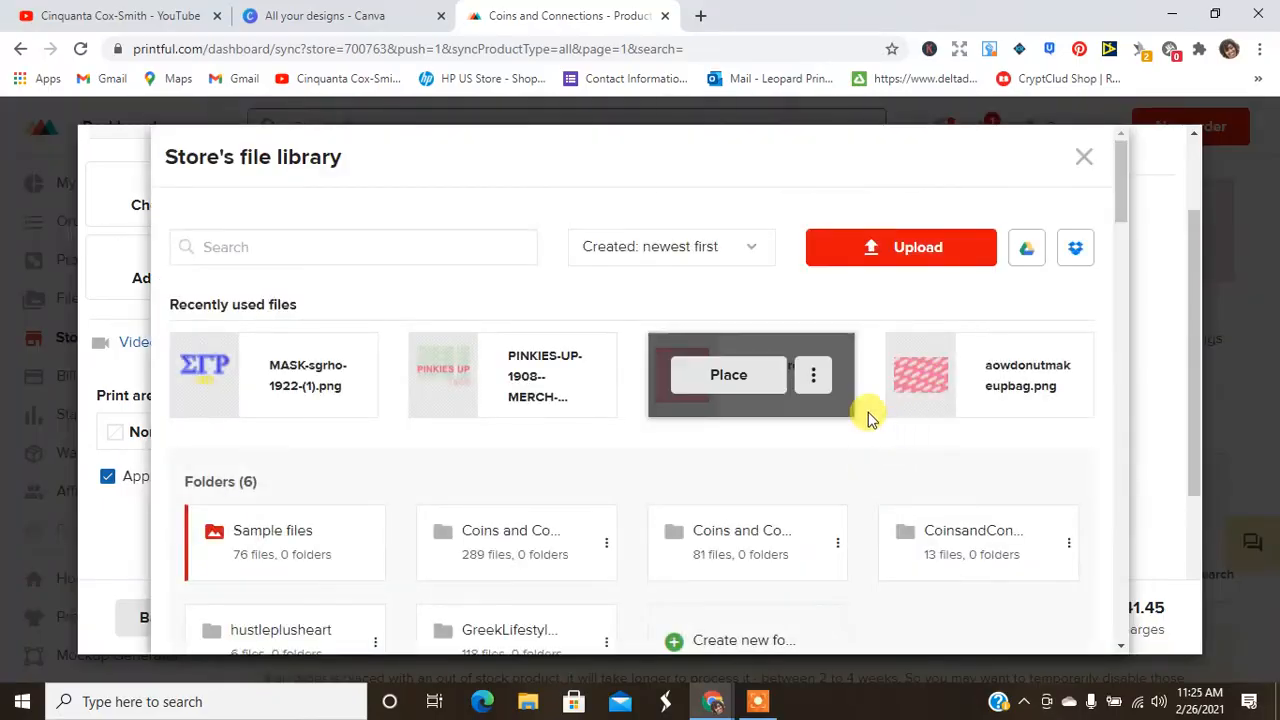
pyautogui.click(955, 380)
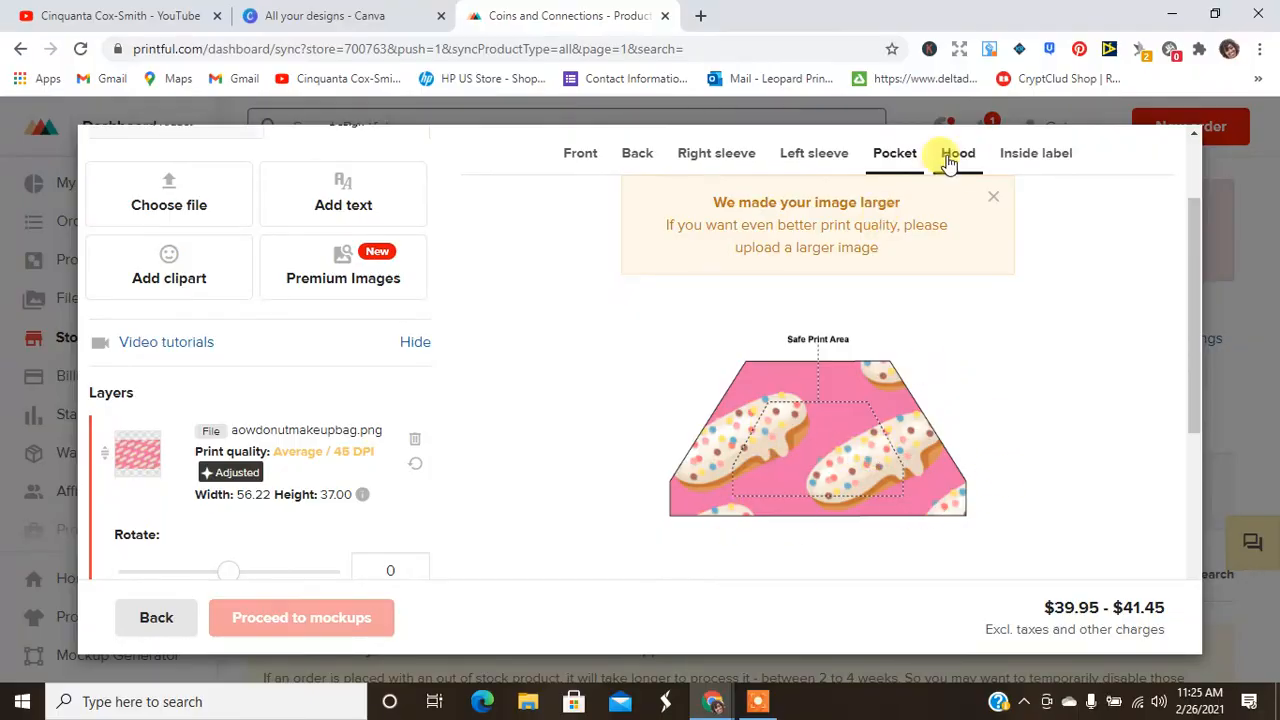
# Place the Over-Project-(1).png pattern on the hood.
pyautogui.click(953, 158)
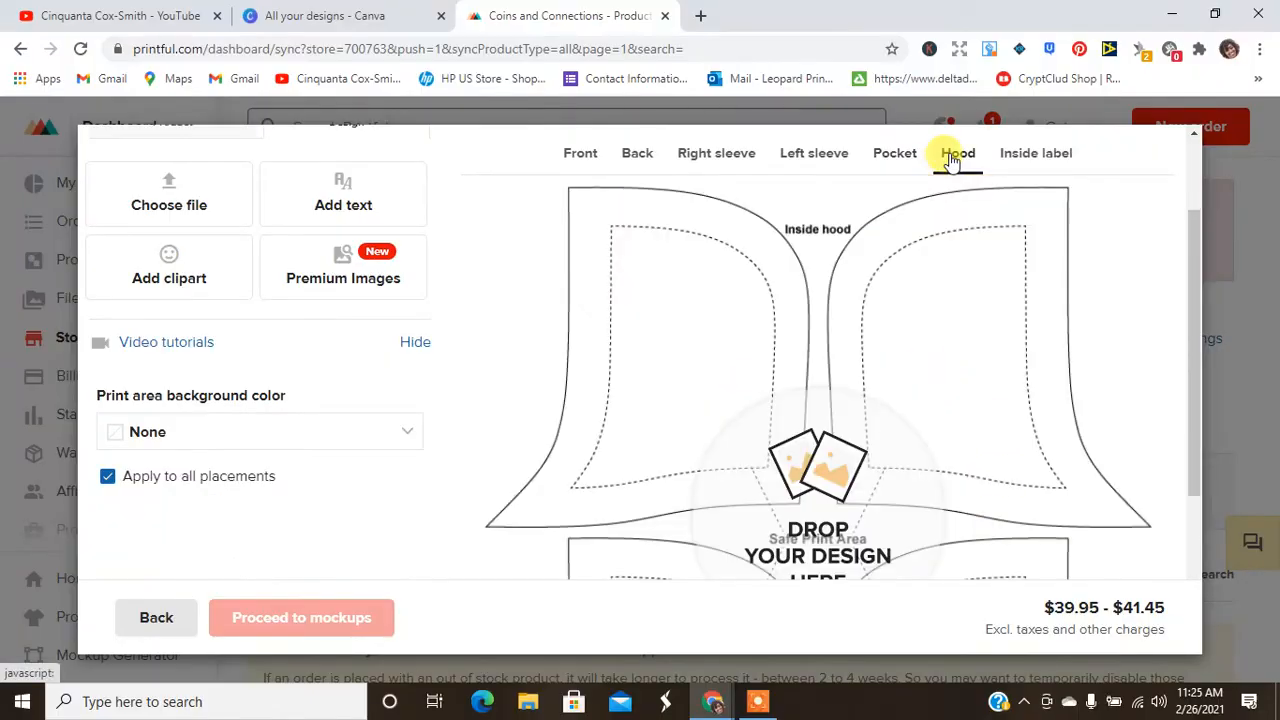
pyautogui.click(817, 492)
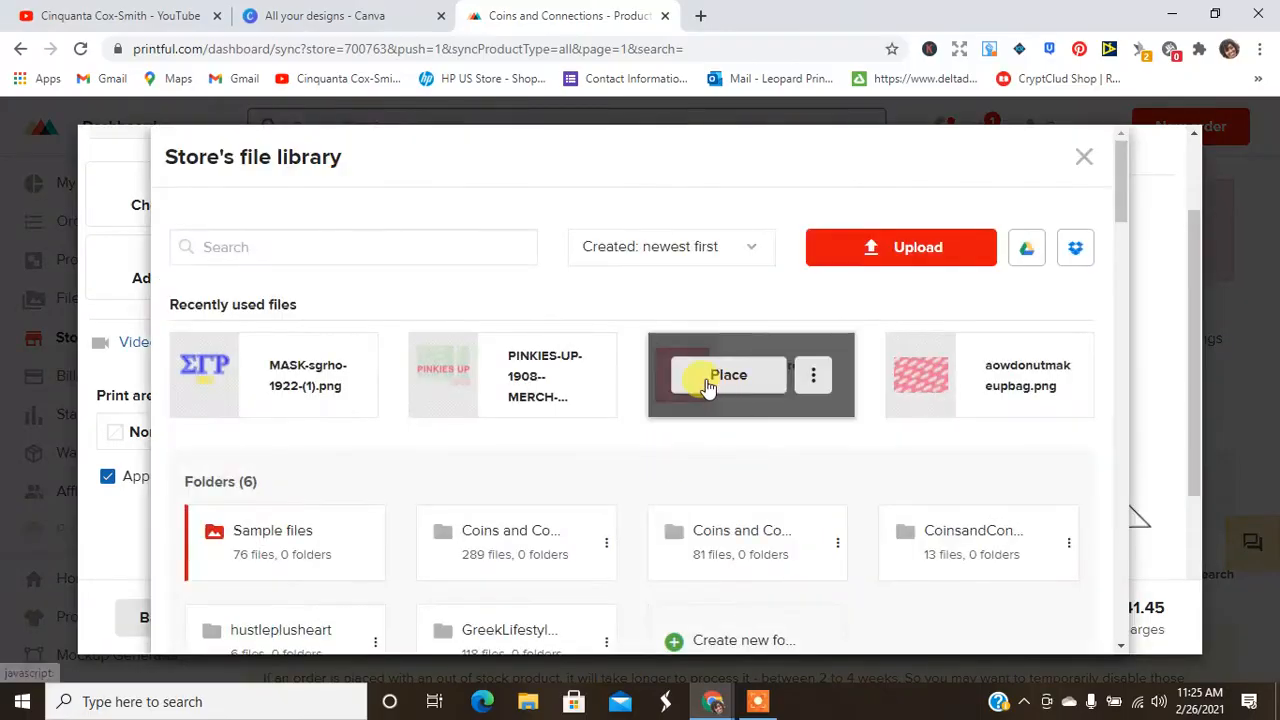
pyautogui.click(708, 377)
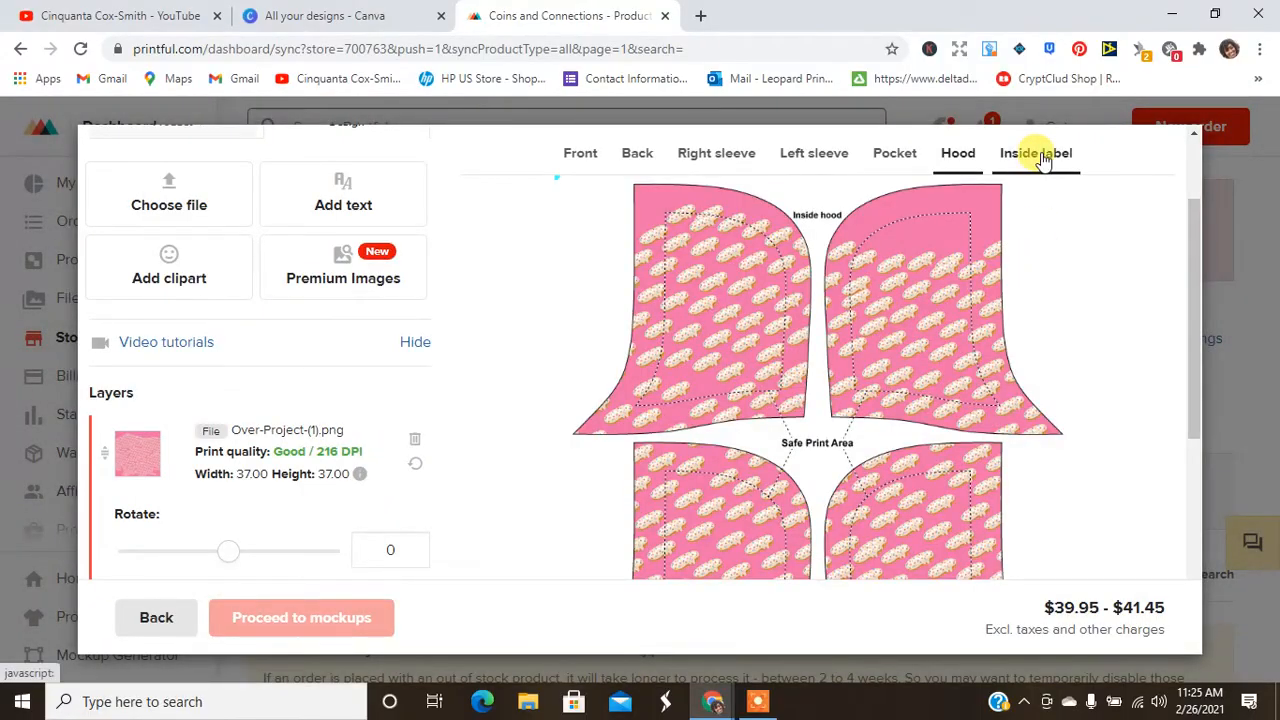
# Place the aowdonutmakeupbag.png pattern on the hoodie's inside label.
pyautogui.click(1040, 157)
pyautogui.click(825, 530)
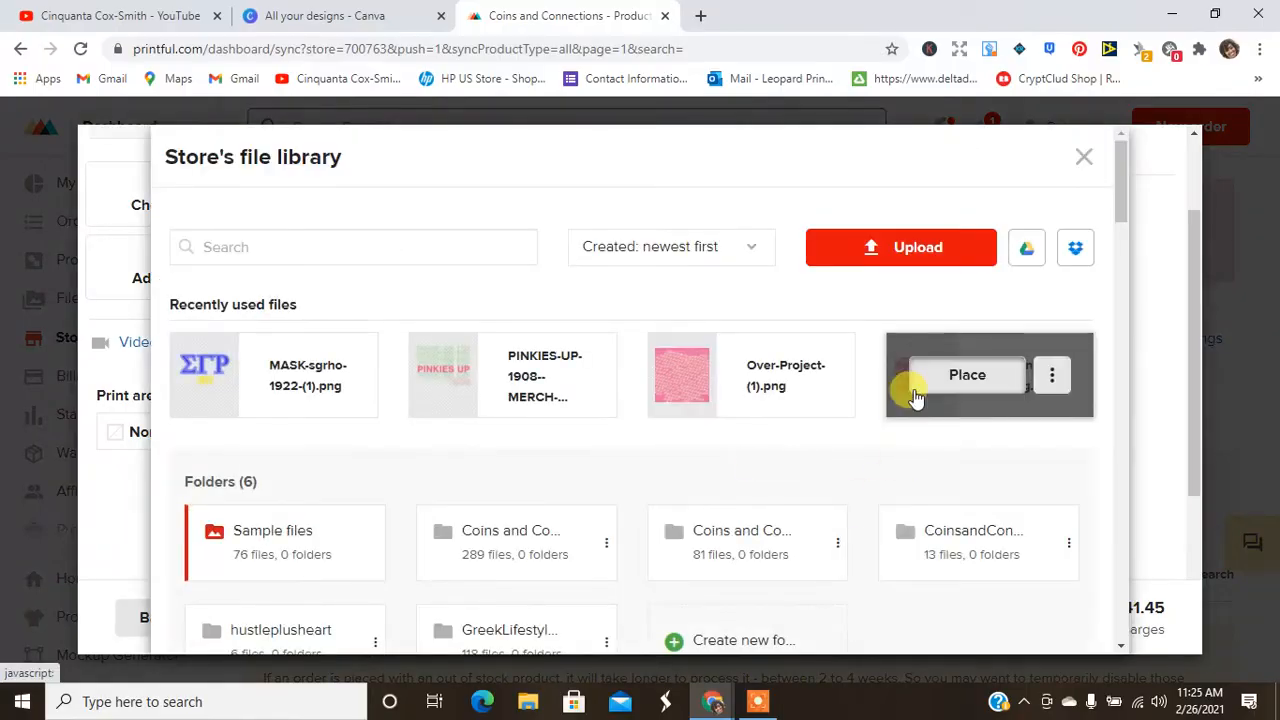
pyautogui.click(915, 393)
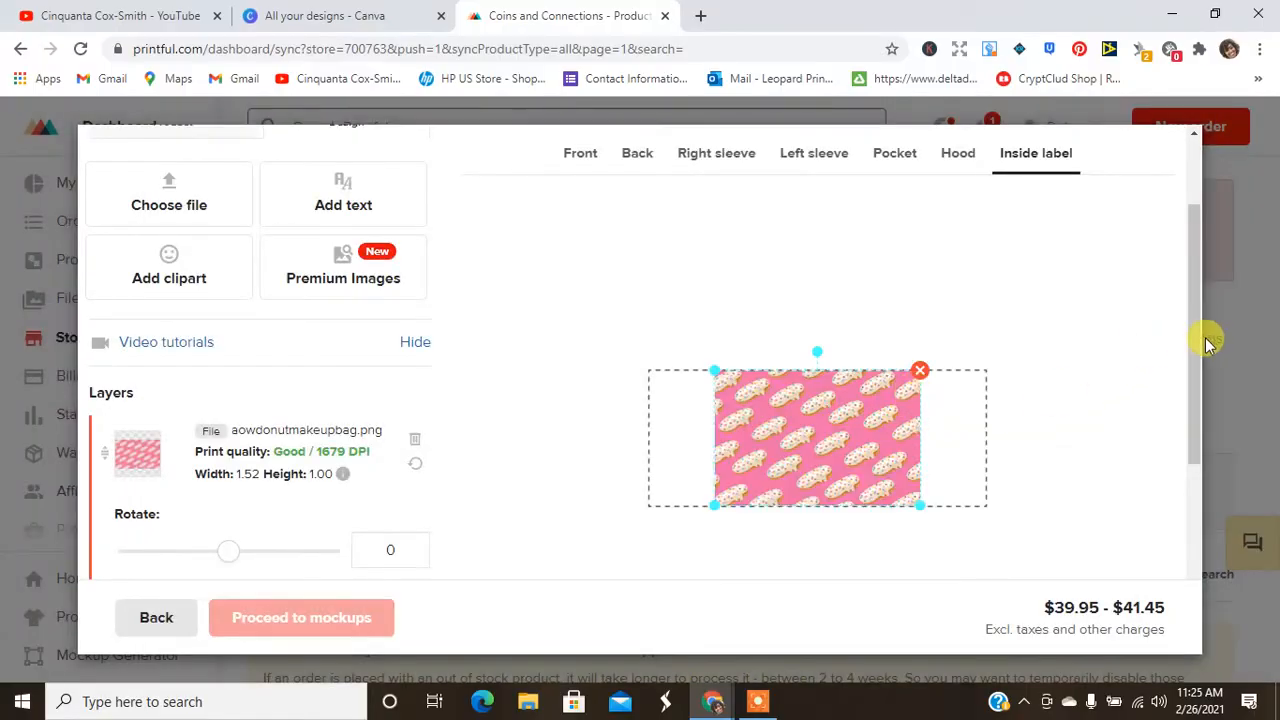
pyautogui.scroll(-2, 1188, 377)
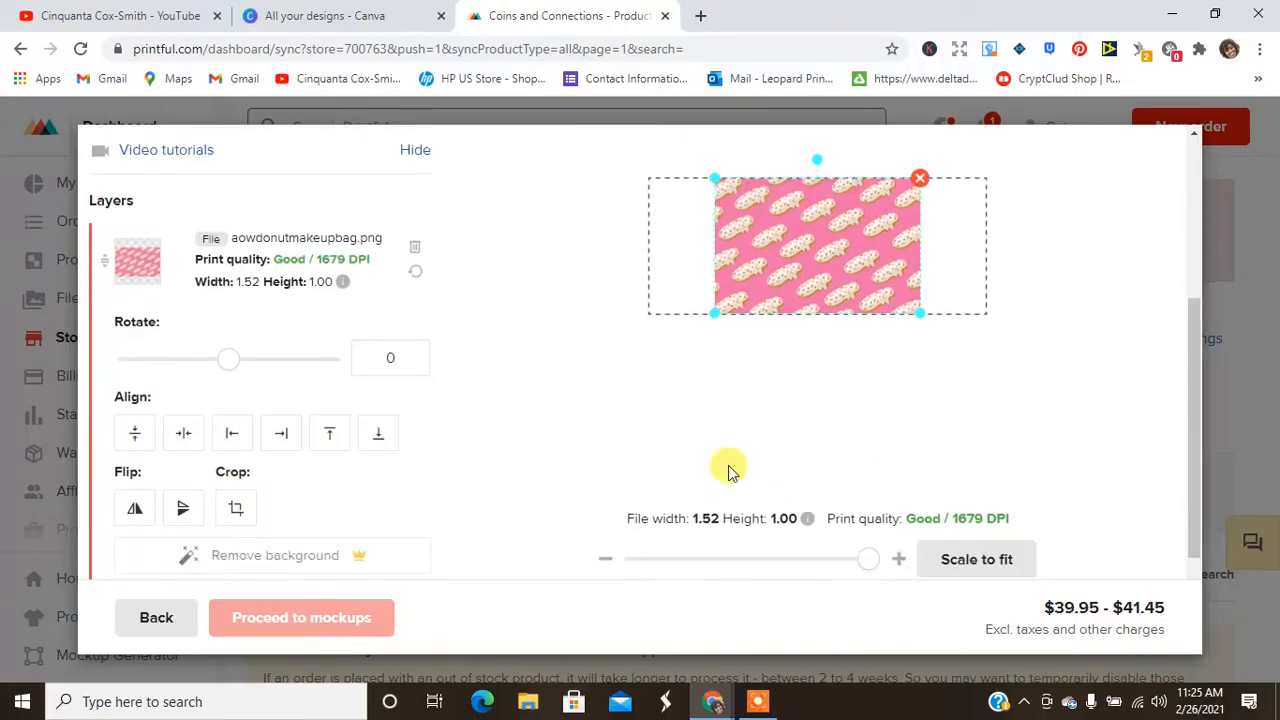
# Set the hoodie's drawcord and stitch color to White in the product options.
pyautogui.moveTo(1194, 413); pyautogui.dragTo(1118, 228)
pyautogui.click(214, 243)
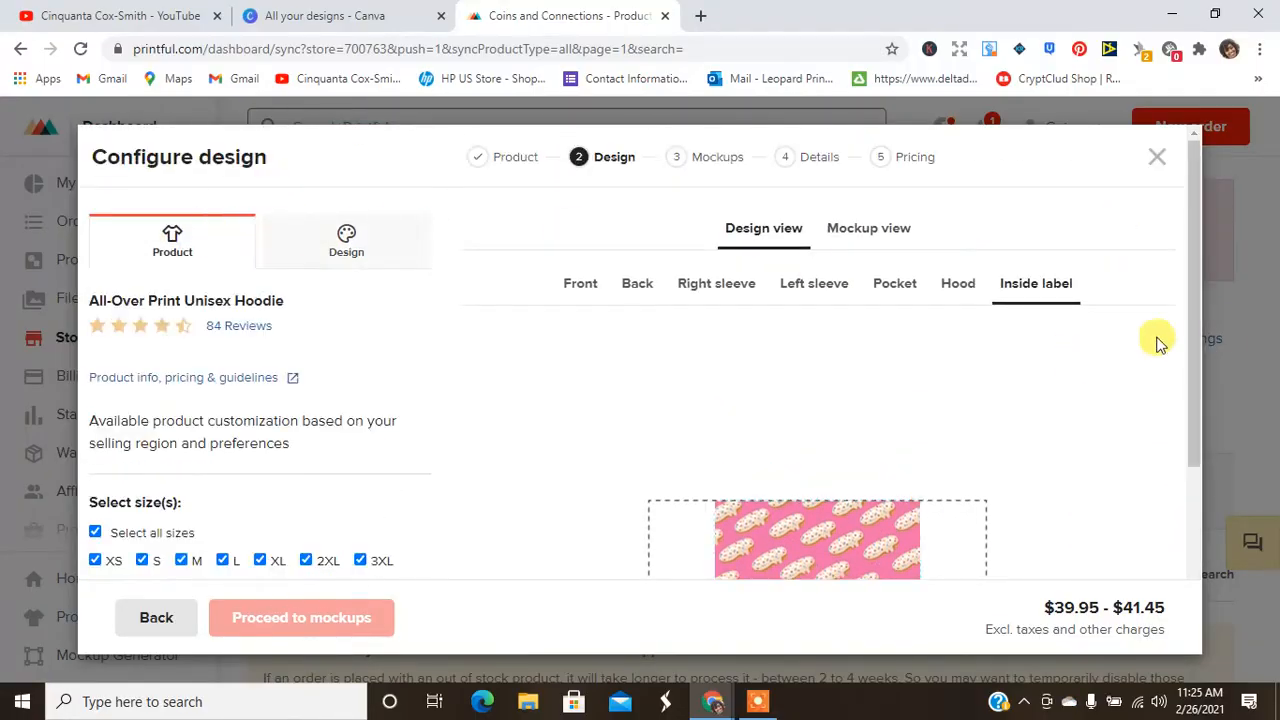
pyautogui.moveTo(1188, 331); pyautogui.dragTo(1177, 560)
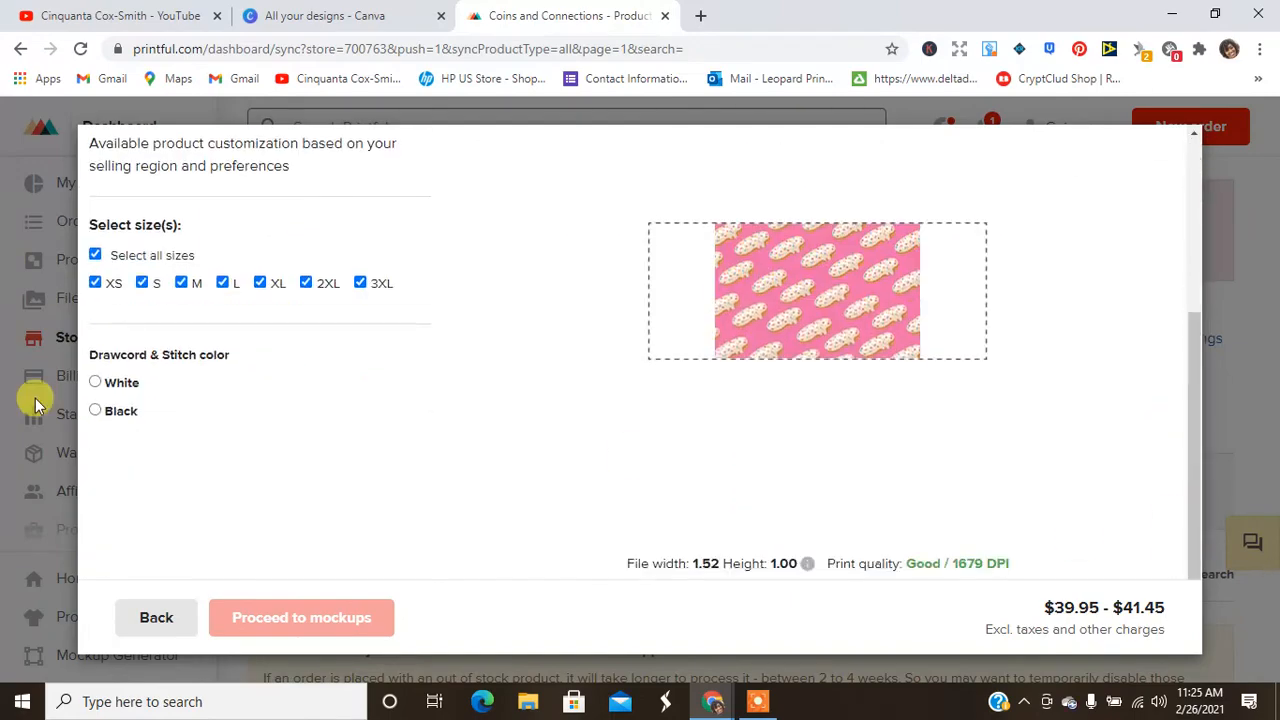
pyautogui.click(110, 388)
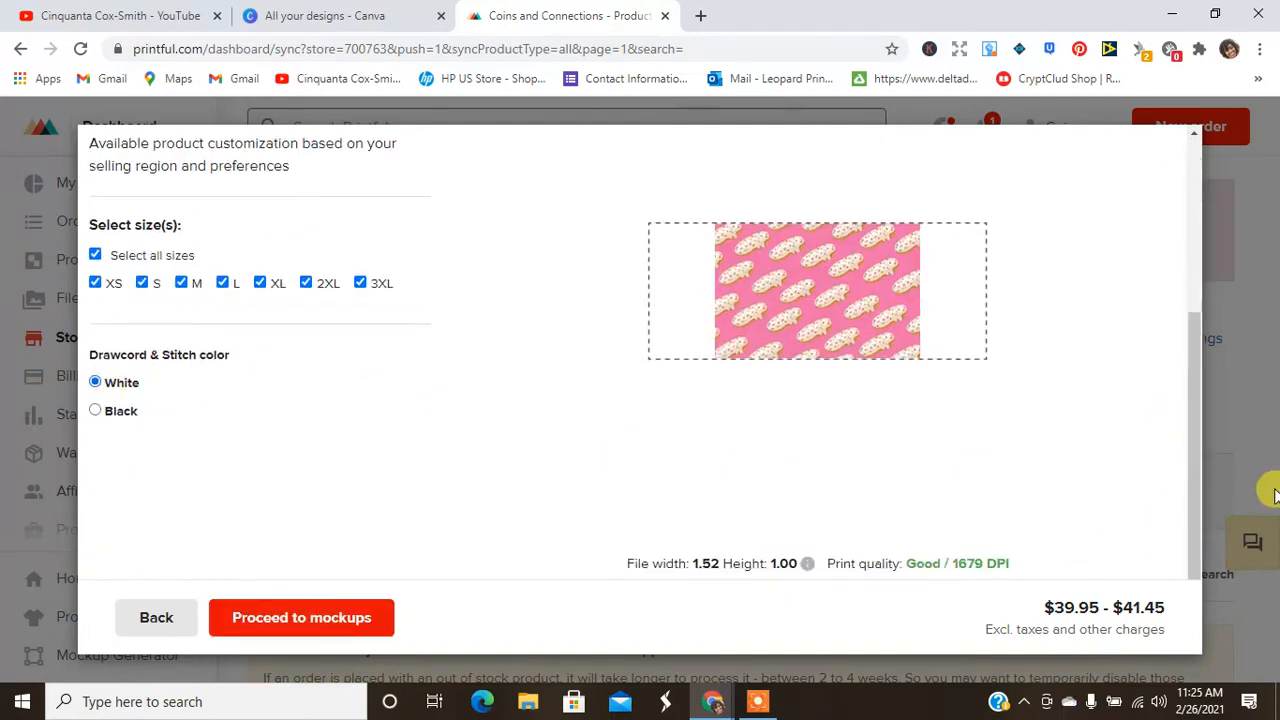
# Preview the hoodie mockups, checking the front, the back on the model and the back on the hanger.
pyautogui.moveTo(1198, 496); pyautogui.dragTo(1198, 270)
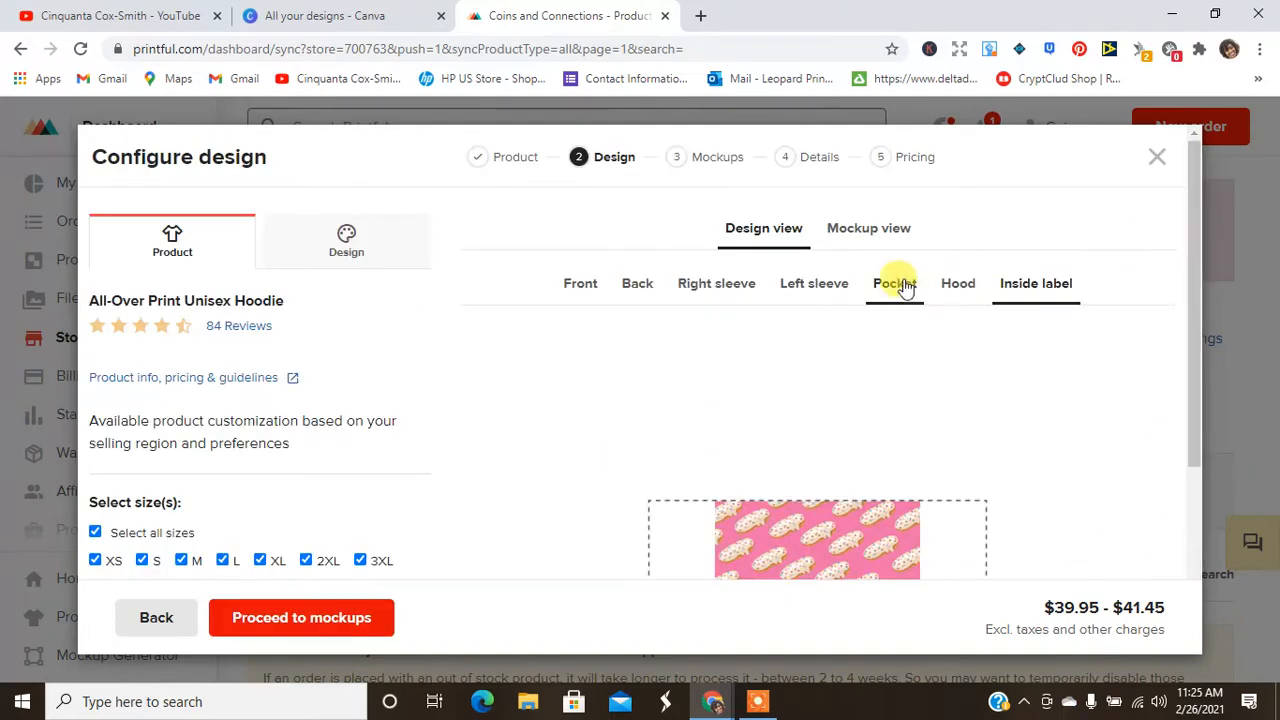
pyautogui.click(860, 230)
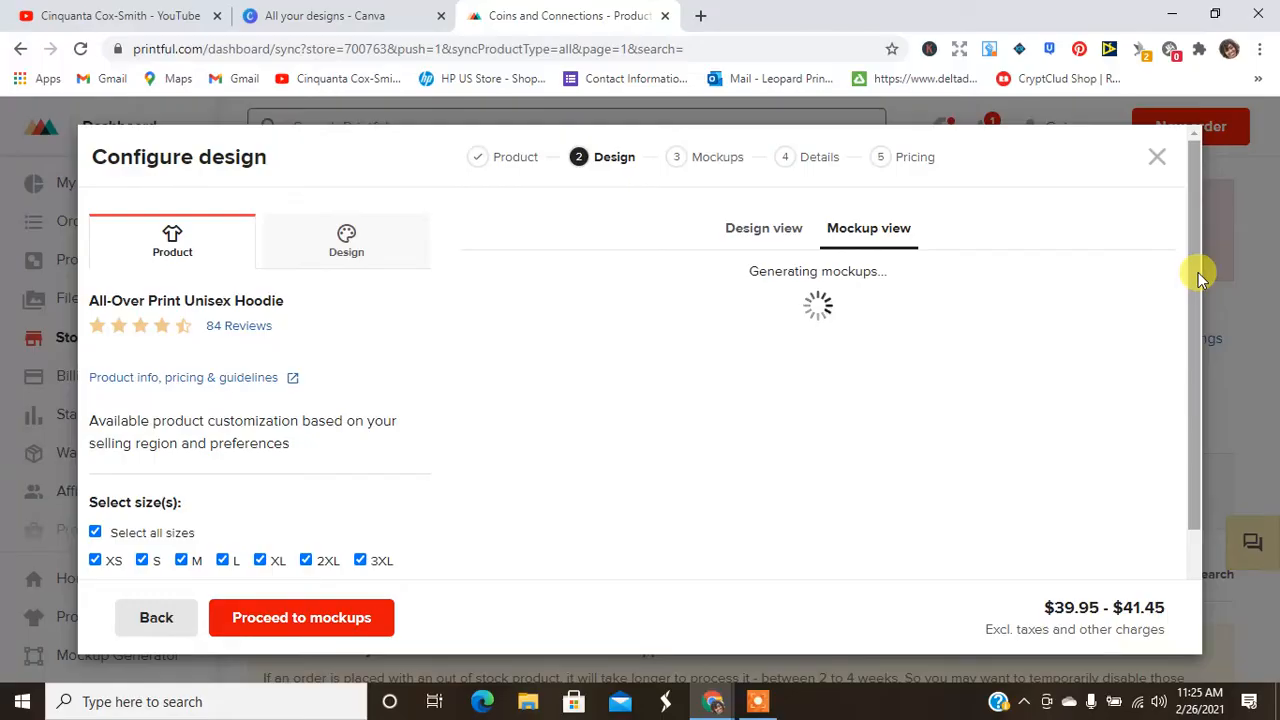
pyautogui.moveTo(1200, 275); pyautogui.dragTo(1193, 371)
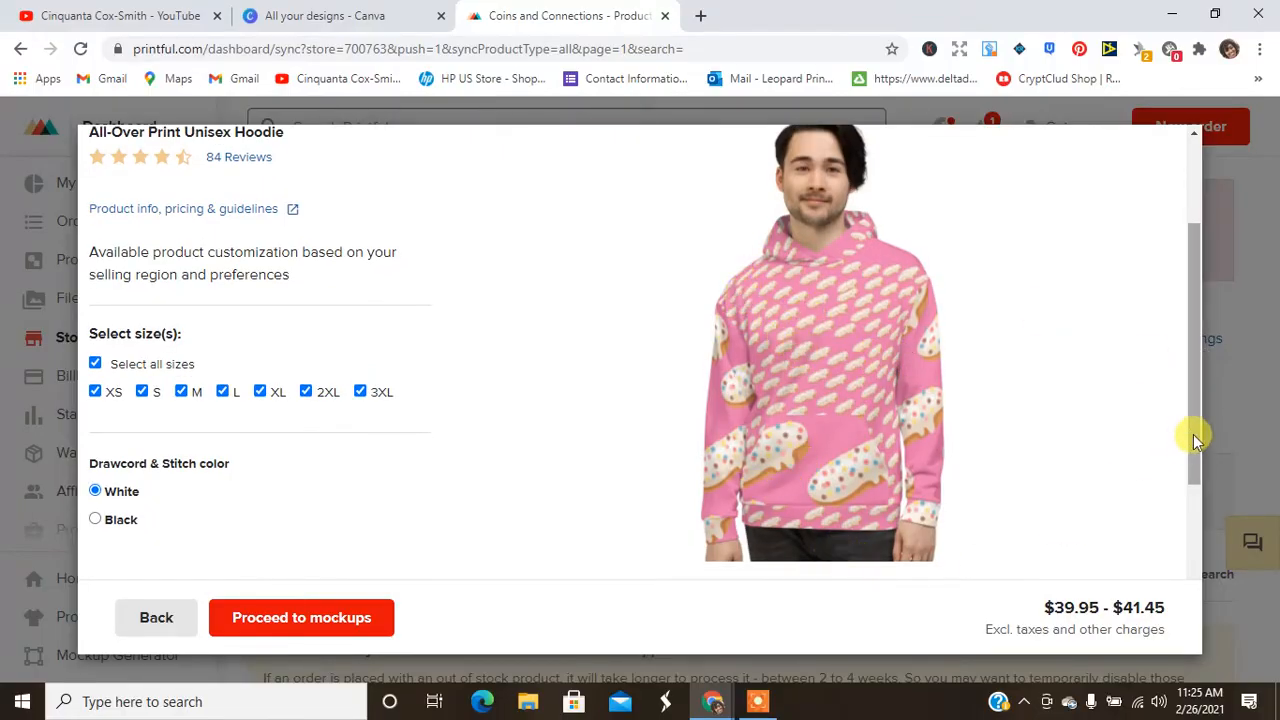
pyautogui.moveTo(1194, 434); pyautogui.dragTo(1186, 486)
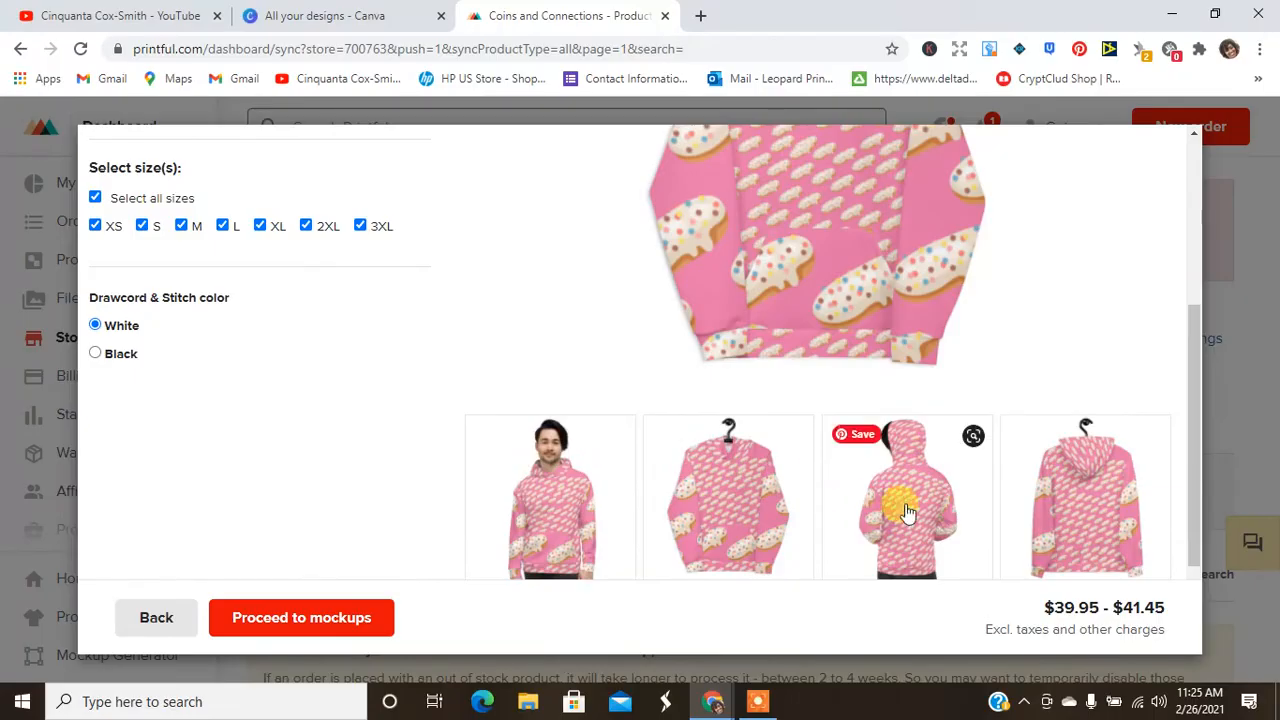
pyautogui.click(915, 512)
pyautogui.moveTo(1196, 472)
pyautogui.mouseDown()
pyautogui.moveTo(1197, 366)
pyautogui.moveTo(1197, 497)
pyautogui.mouseUp()
pyautogui.click(1088, 513)
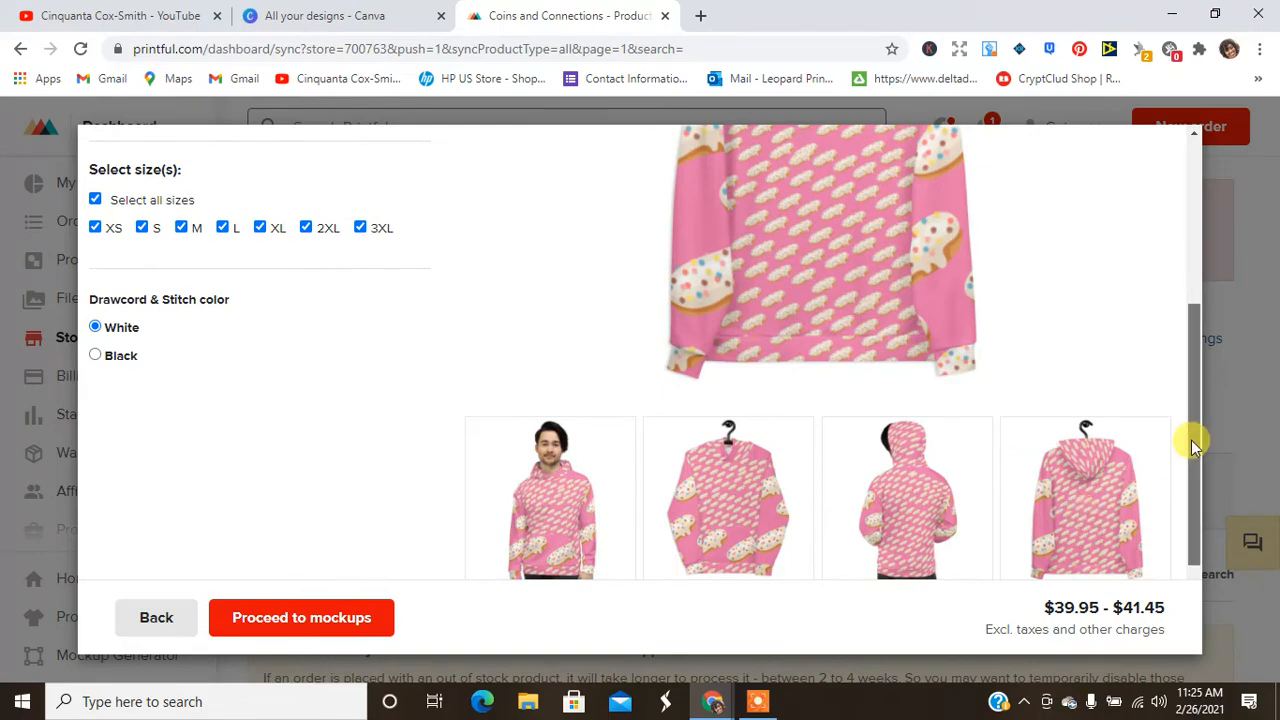
# Preview the two remaining hoodie mockups, the model turned sideways and the model at an angle showing the front pocket.
pyautogui.moveTo(1199, 430); pyautogui.dragTo(1172, 528)
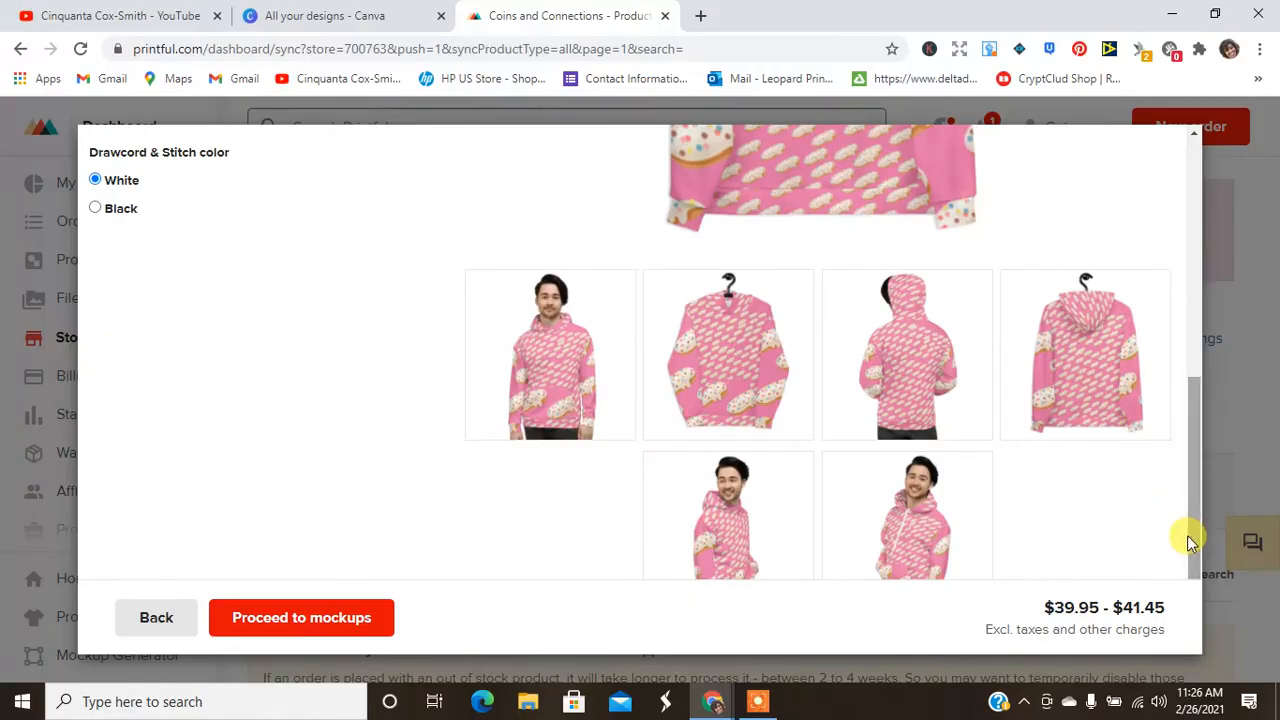
pyautogui.click(770, 549)
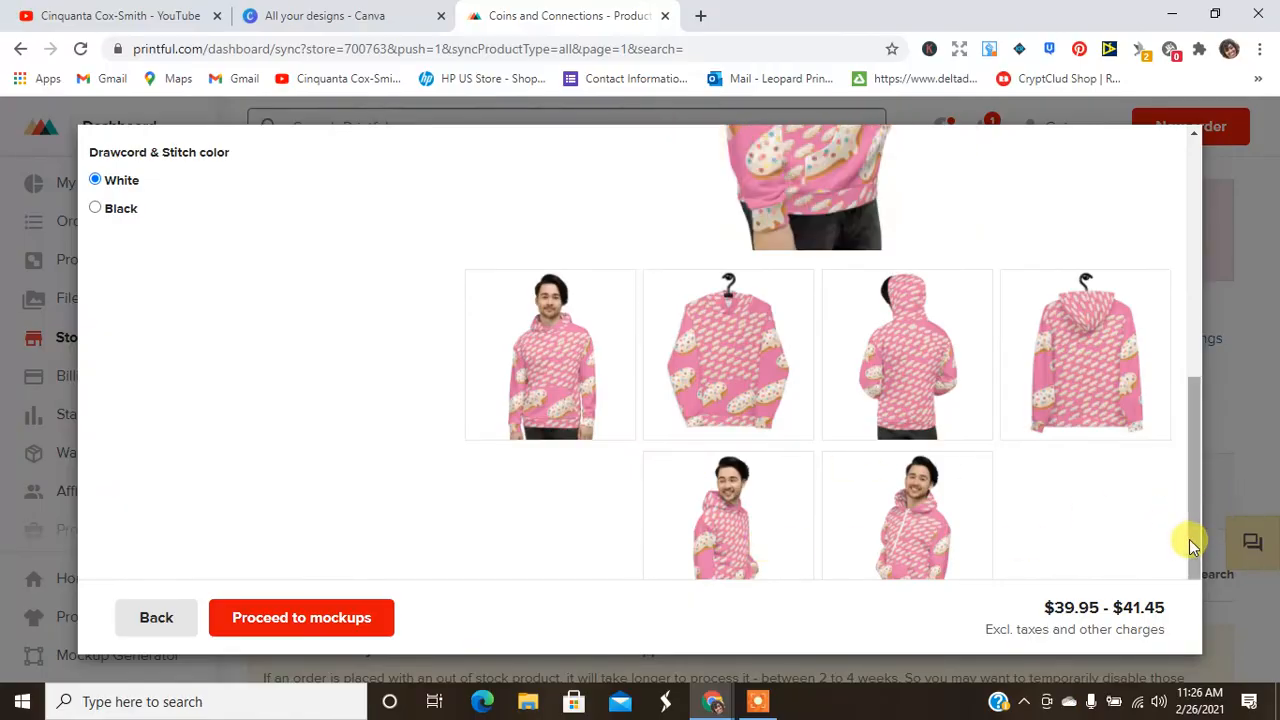
pyautogui.moveTo(1189, 539); pyautogui.dragTo(1181, 410)
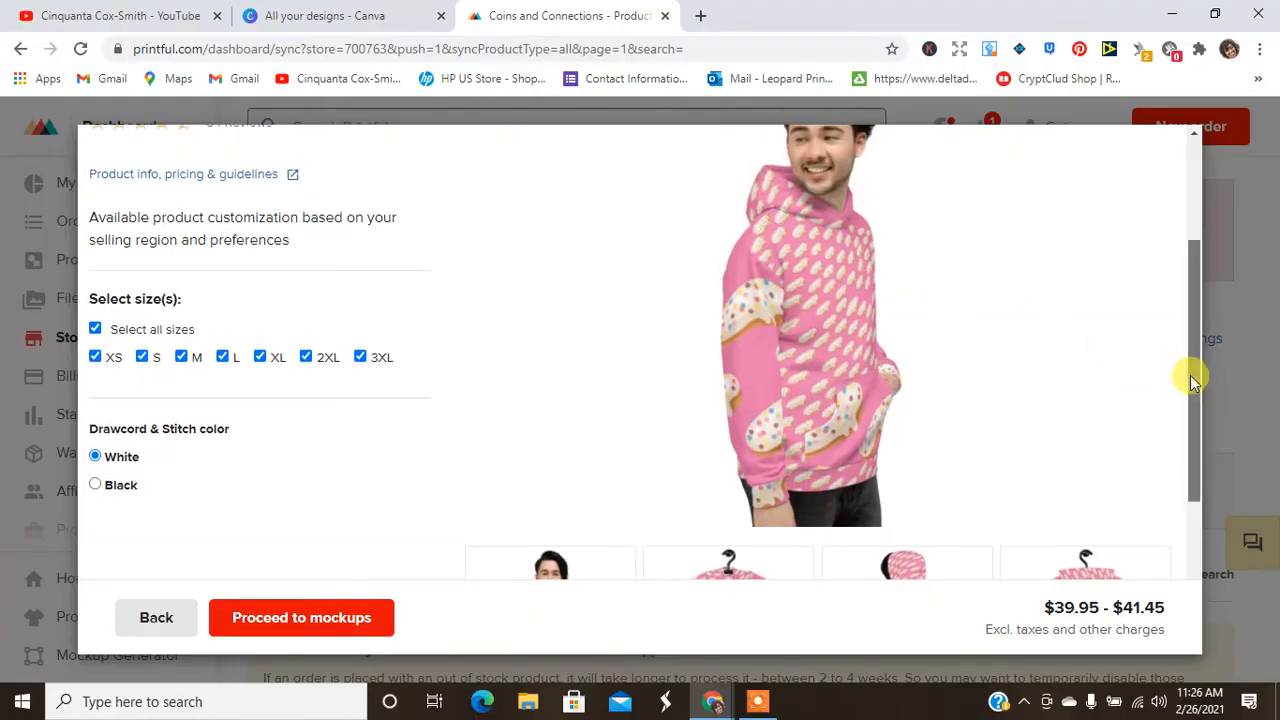
pyautogui.moveTo(1194, 486); pyautogui.dragTo(1183, 600)
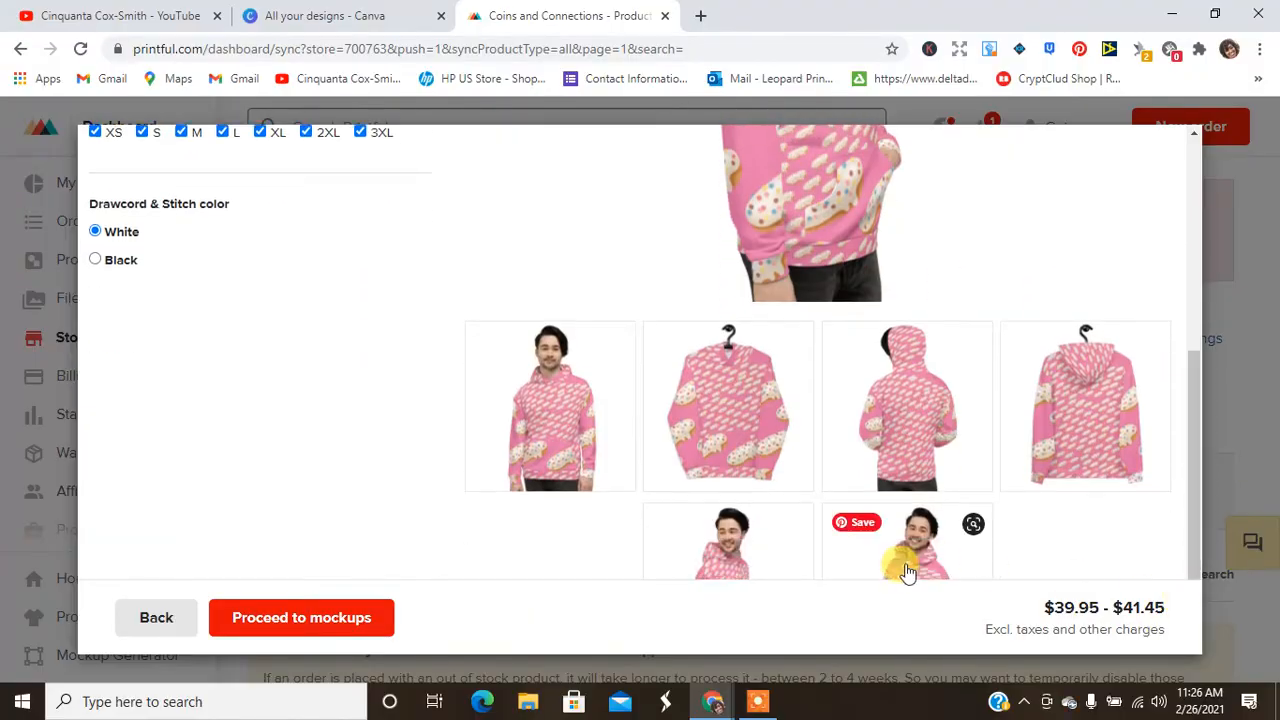
pyautogui.click(905, 572)
pyautogui.moveTo(1193, 512); pyautogui.dragTo(1195, 384)
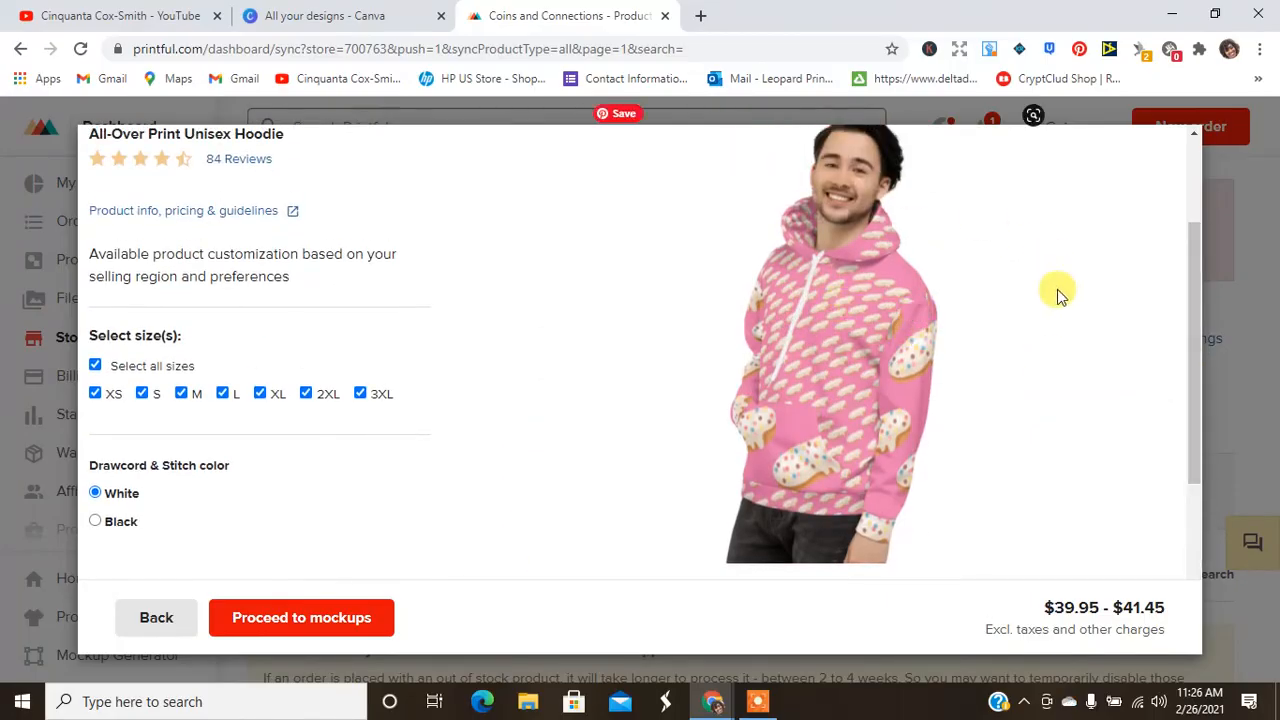
# Review the full set of hoodie mockups and examine the donut pattern on the enlarged angled front view.
pyautogui.moveTo(1194, 394); pyautogui.dragTo(1192, 614)
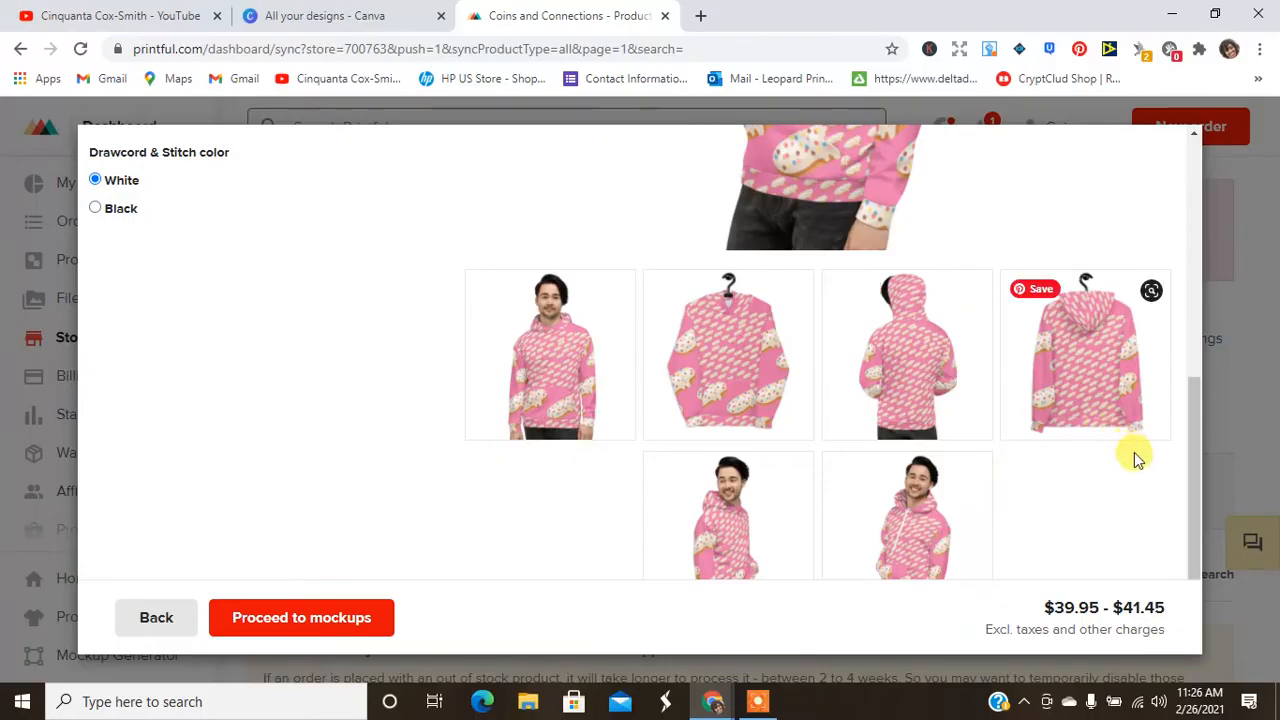
pyautogui.moveTo(1188, 517); pyautogui.dragTo(1186, 195)
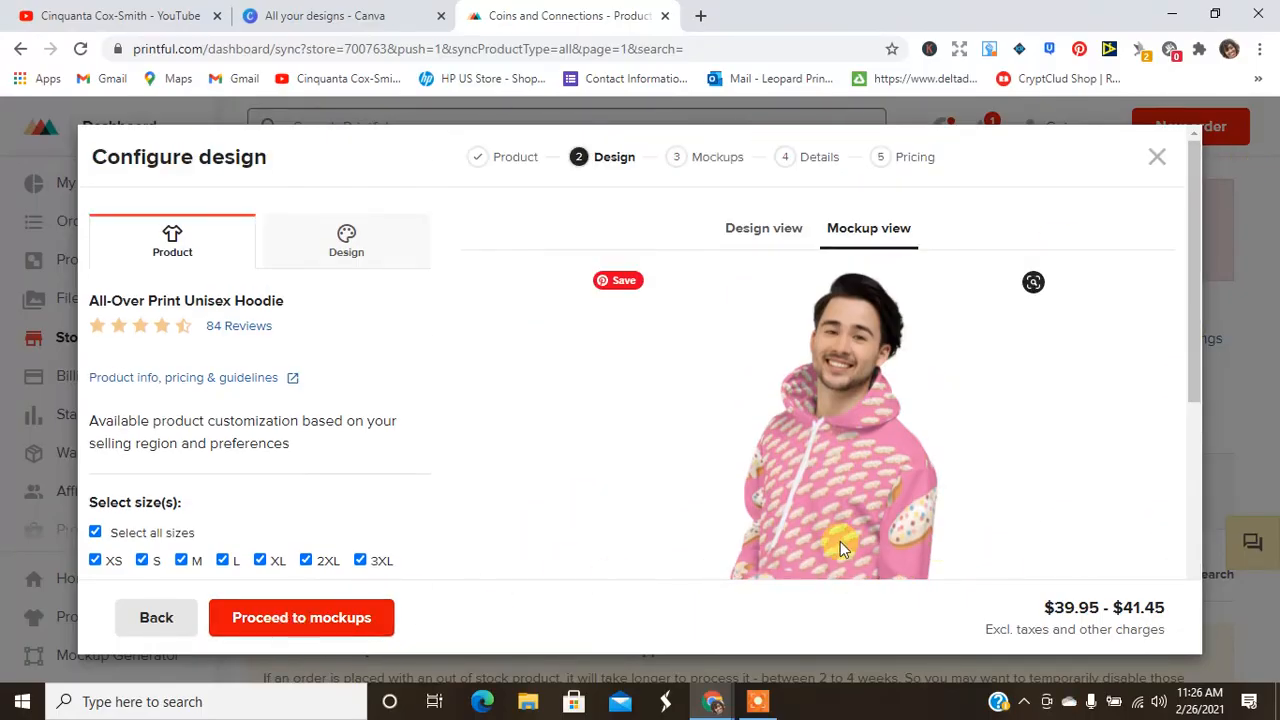
pyautogui.moveTo(1190, 320); pyautogui.dragTo(1204, 466)
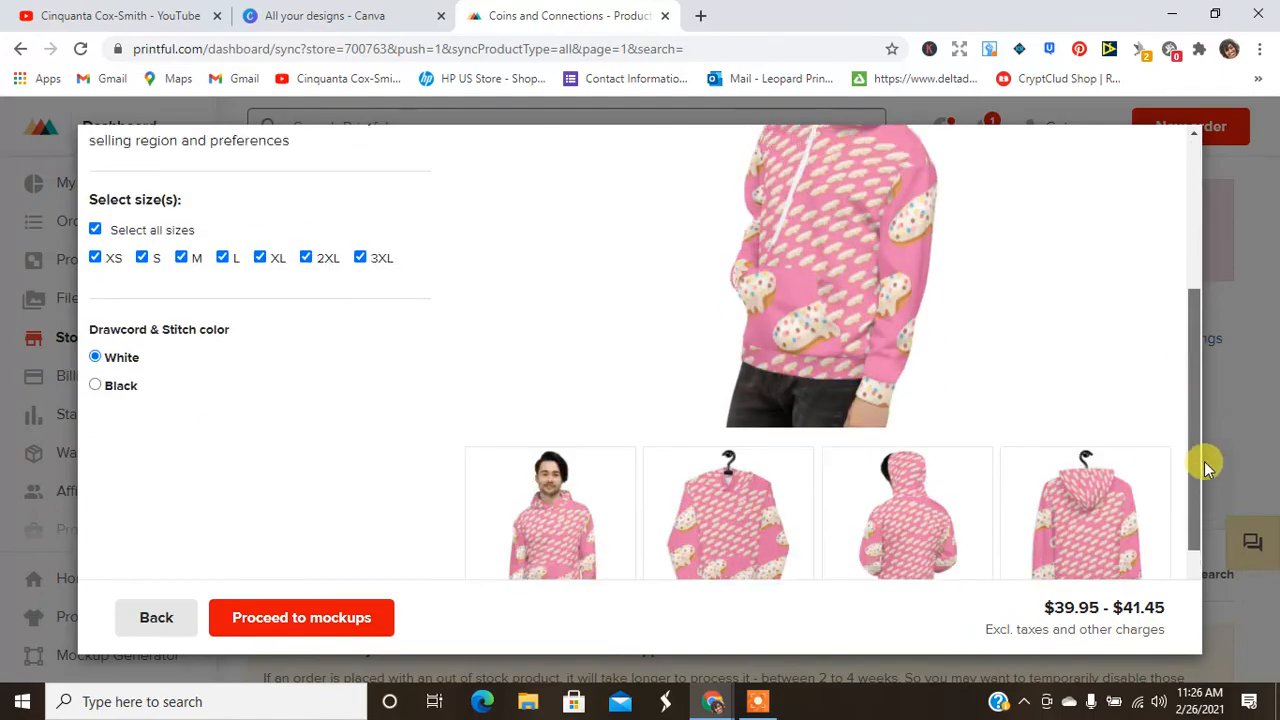
pyautogui.scroll(2, 1204, 461)
pyautogui.scroll(-2, 1196, 447)
pyautogui.scroll(2, 1191, 482)
pyautogui.scroll(-1, 1185, 475)
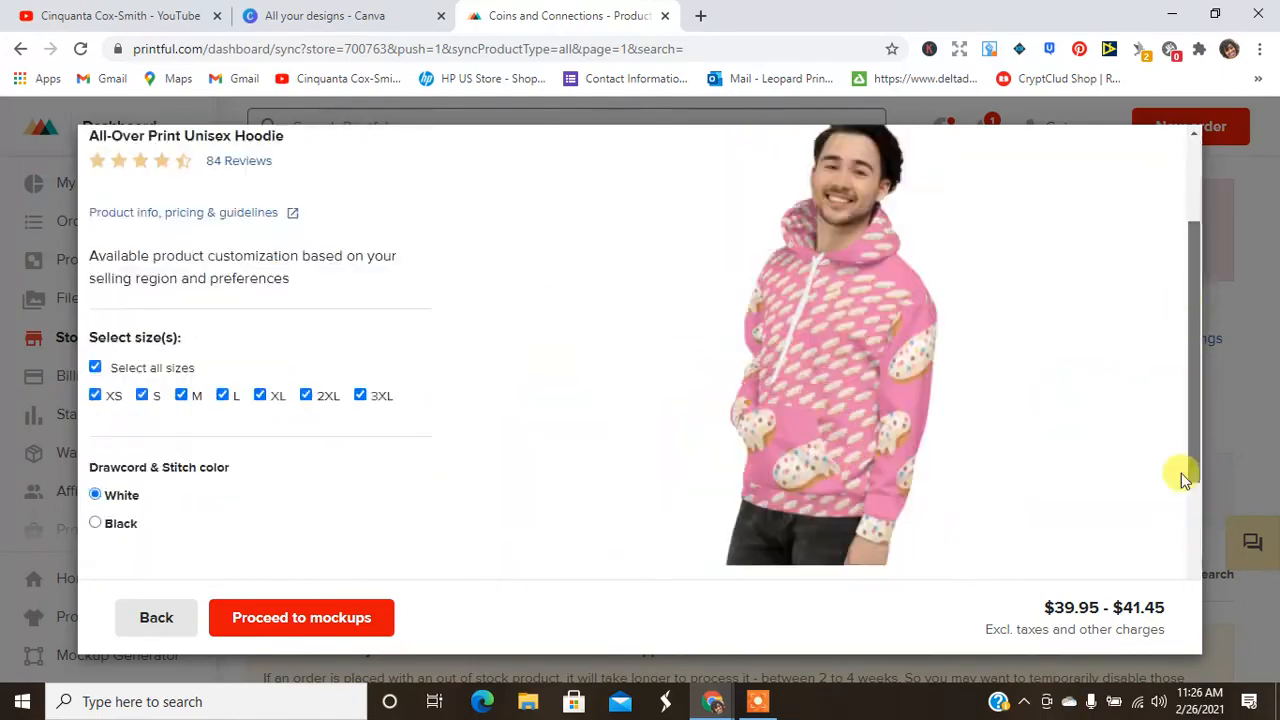
pyautogui.scroll(2, 1181, 473)
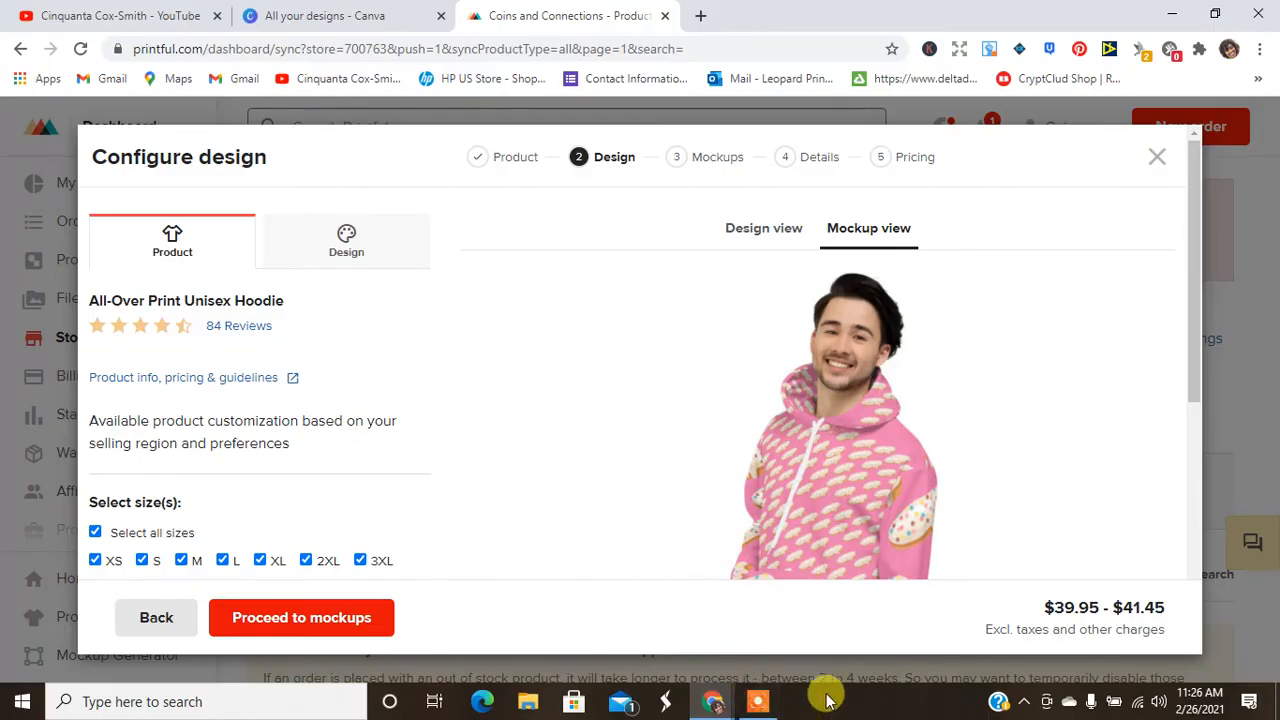
pyautogui.click(758, 705)
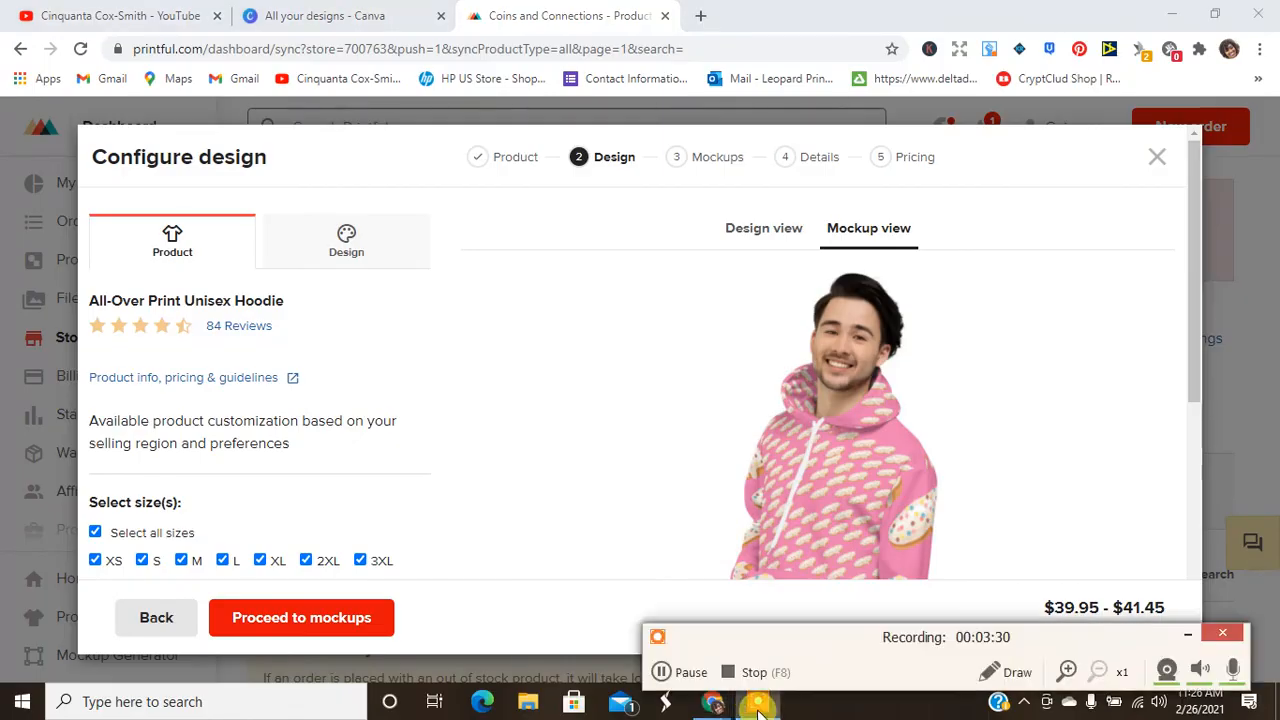